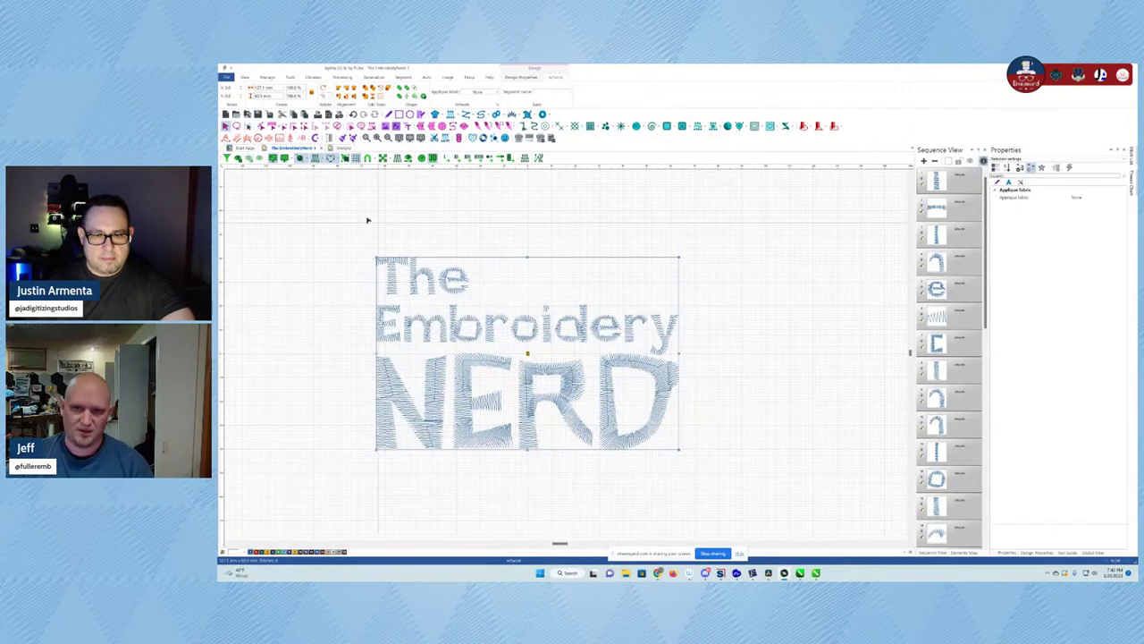
# Step: Undo the last change to the "The Embroidery NERD" lettering
pyautogui.hotkey('ctrl', 'z')
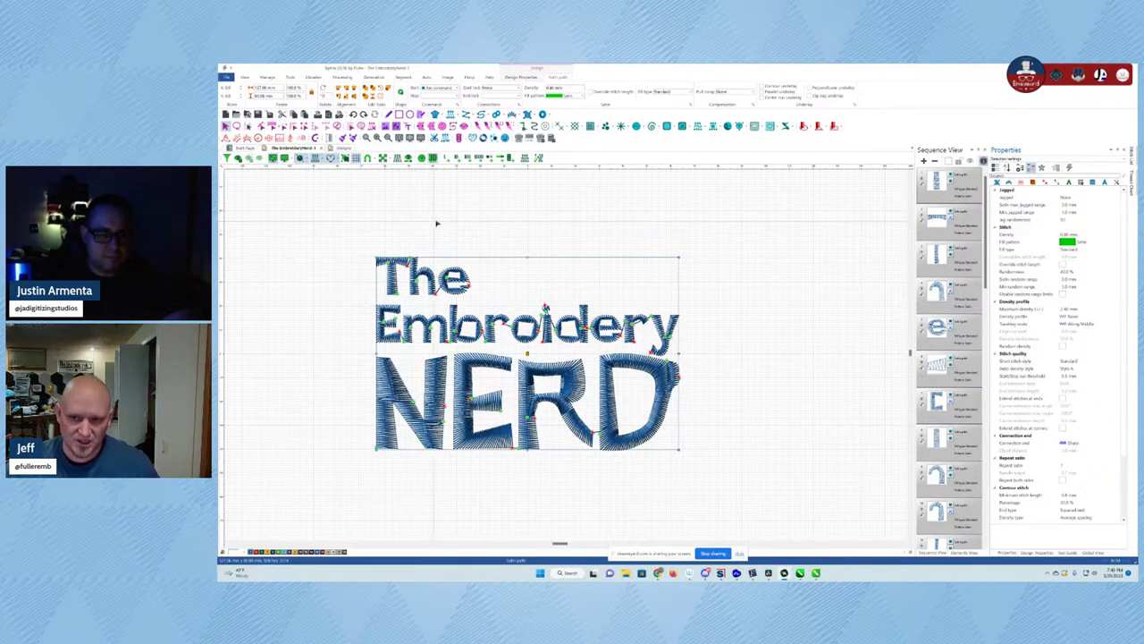
# Step: Check the available stop commands for the arched segment of the h in "The"
pyautogui.click(436, 224)
pyautogui.click(435, 288)
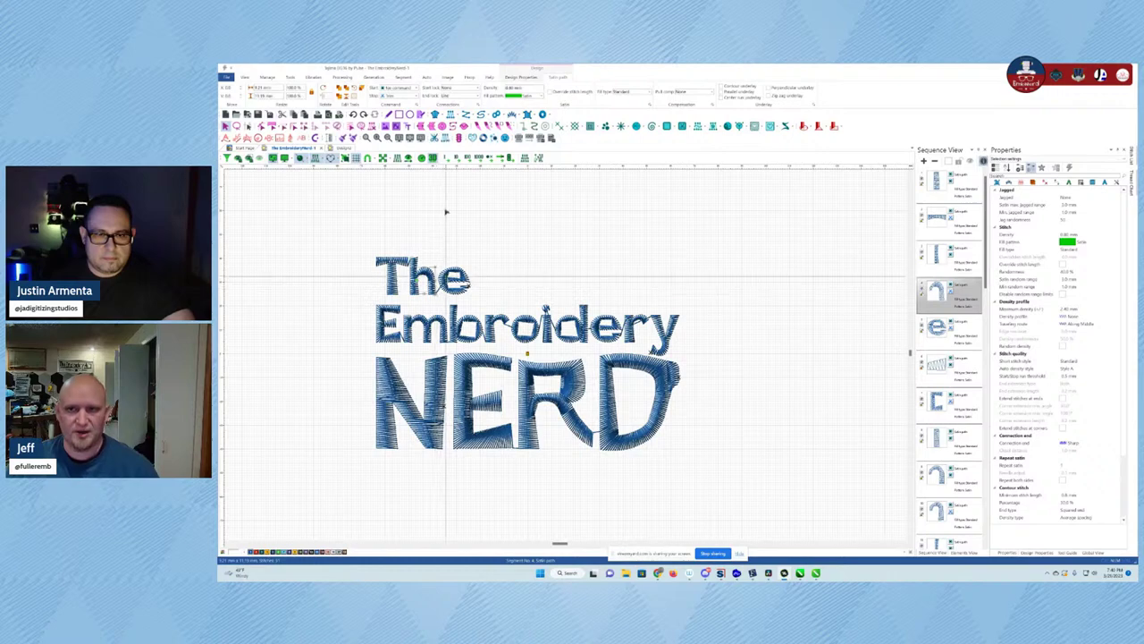
pyautogui.scroll(4, 442, 304)
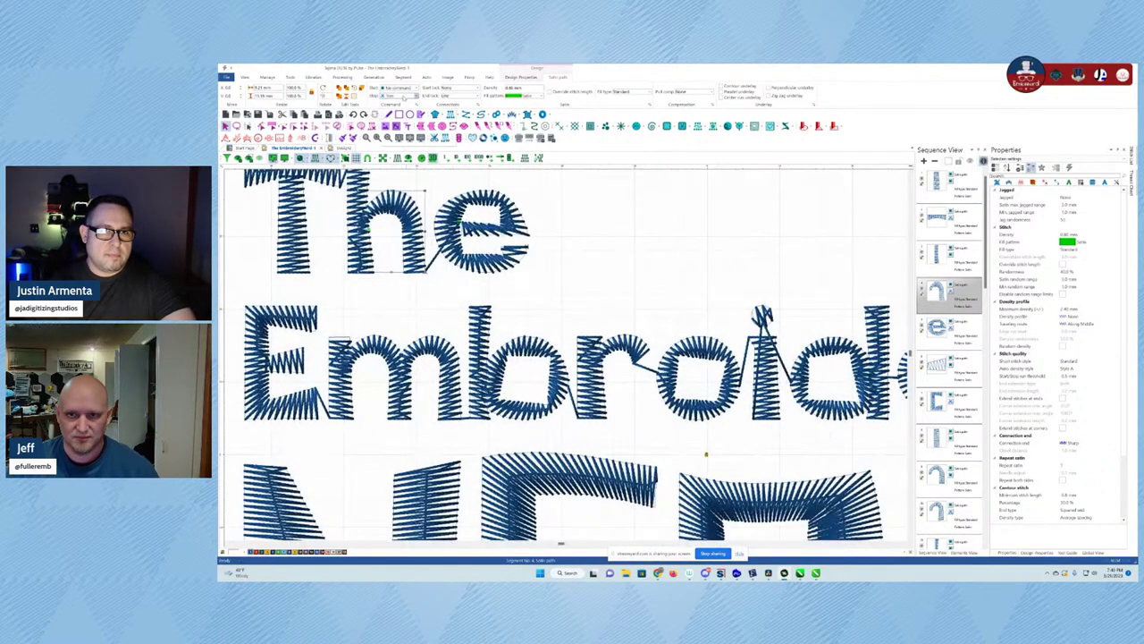
pyautogui.click(398, 96)
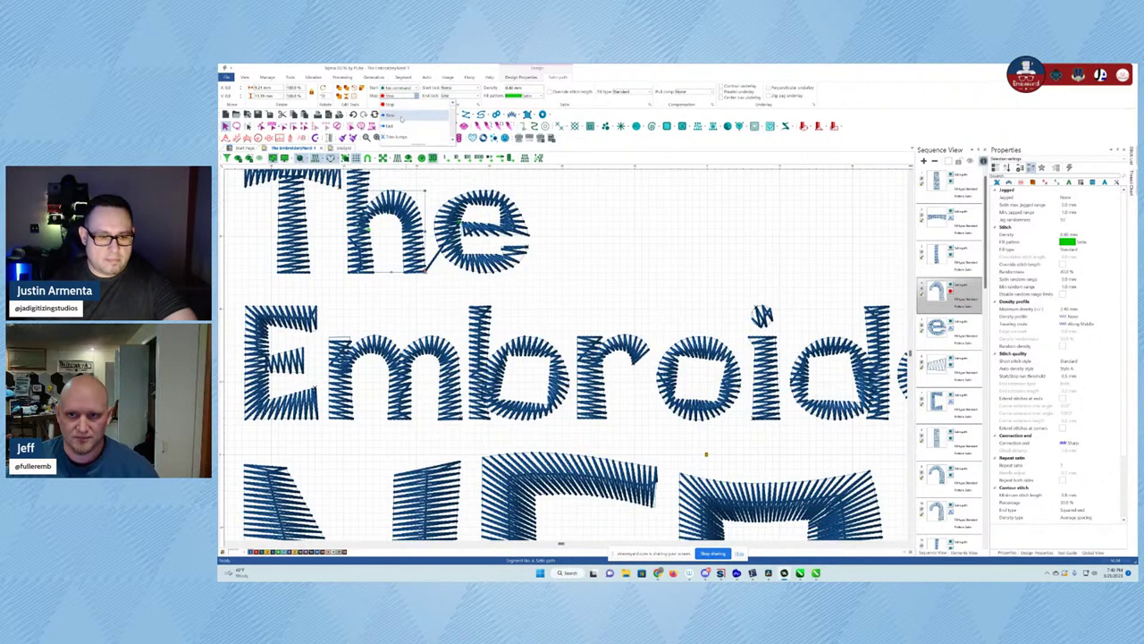
pyautogui.click(397, 105)
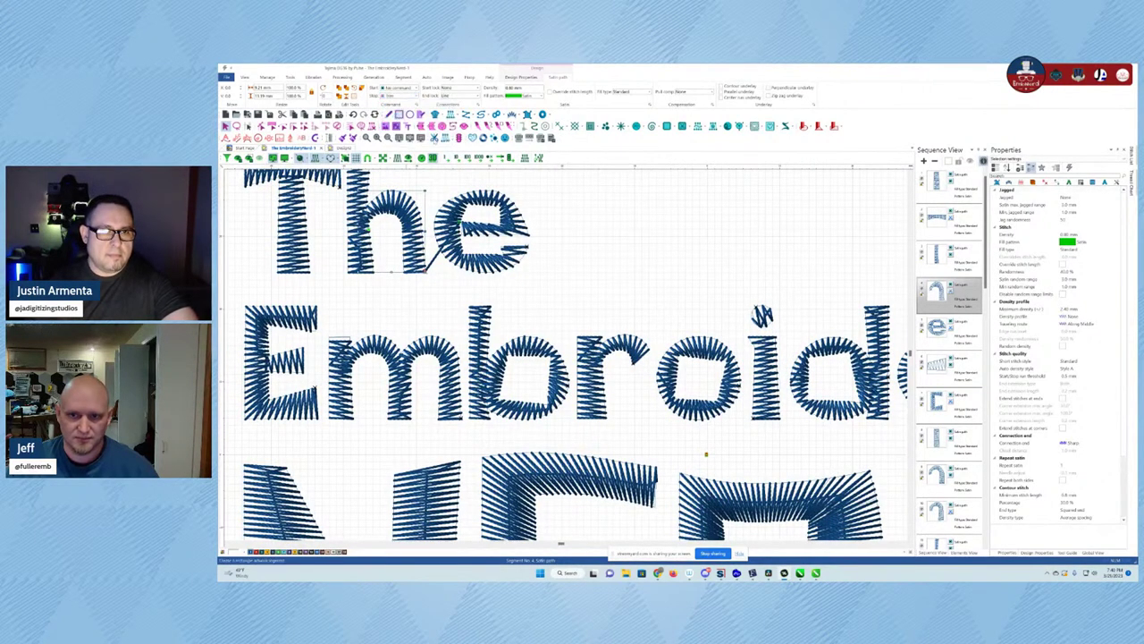
pyautogui.click(643, 281)
pyautogui.scroll(-4, 666, 419)
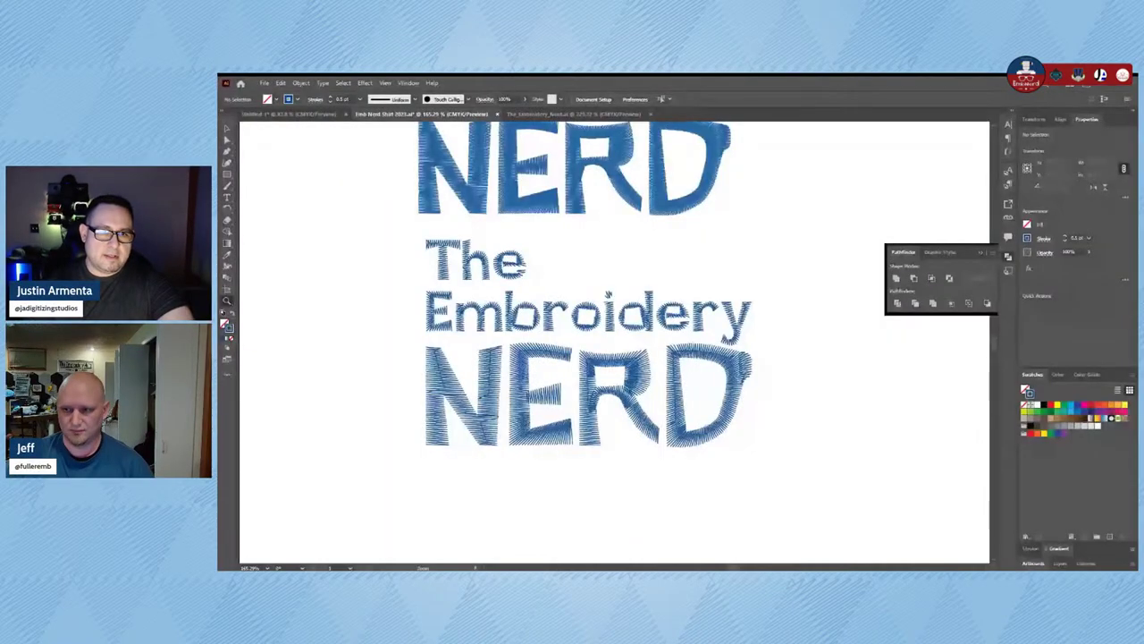
# Step: Switch to Illustrator and examine the dense stitch lines in the upper "The Embroidery NERD" lettering
pyautogui.scroll(3, 613, 374)
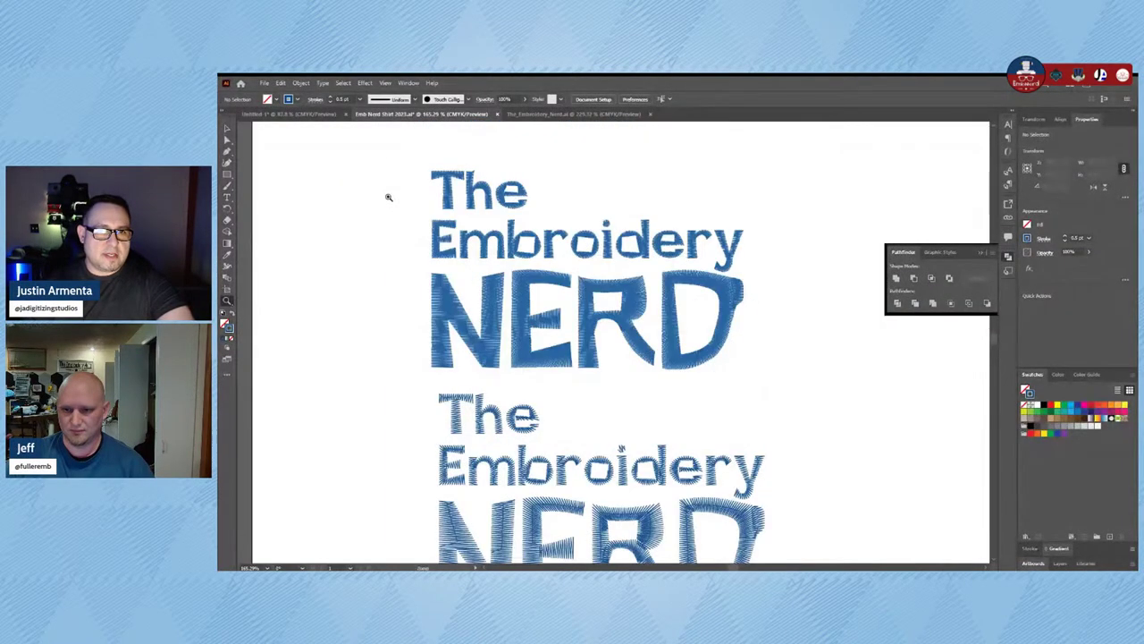
pyautogui.moveTo(405, 166); pyautogui.dragTo(518, 234)
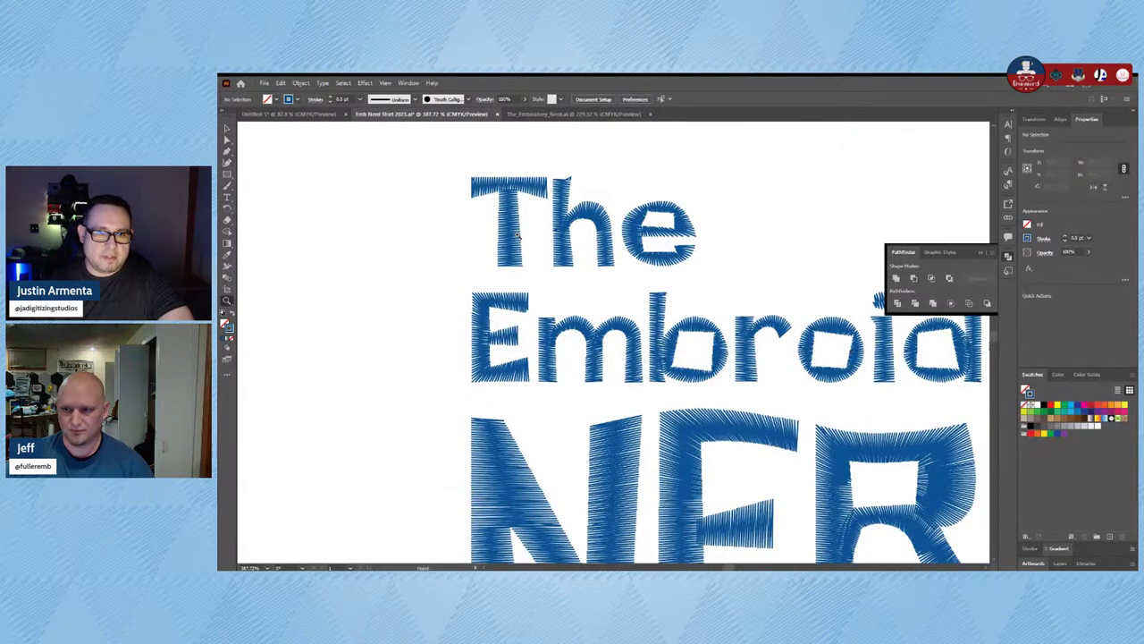
pyautogui.moveTo(747, 309); pyautogui.dragTo(605, 235)
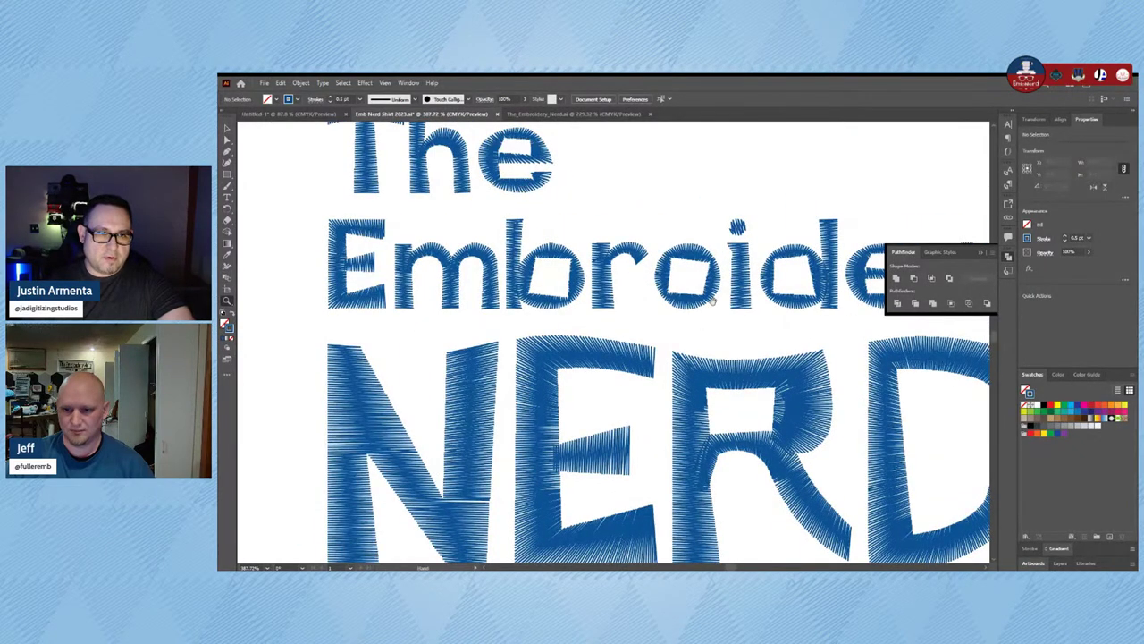
pyautogui.moveTo(713, 302); pyautogui.dragTo(656, 243)
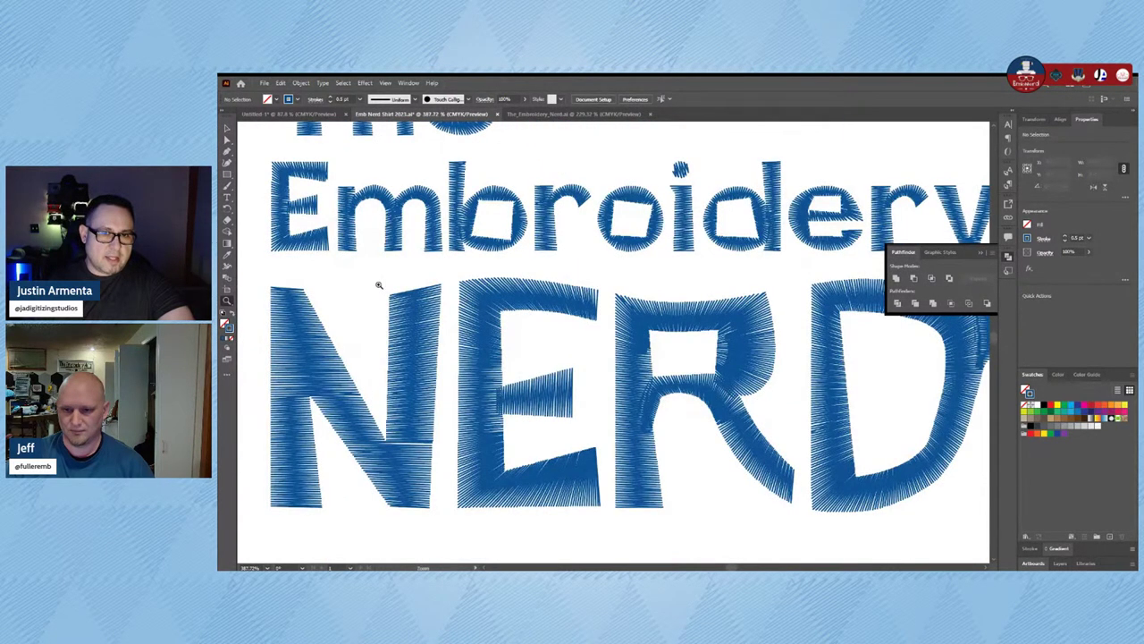
pyautogui.moveTo(378, 285); pyautogui.dragTo(440, 334)
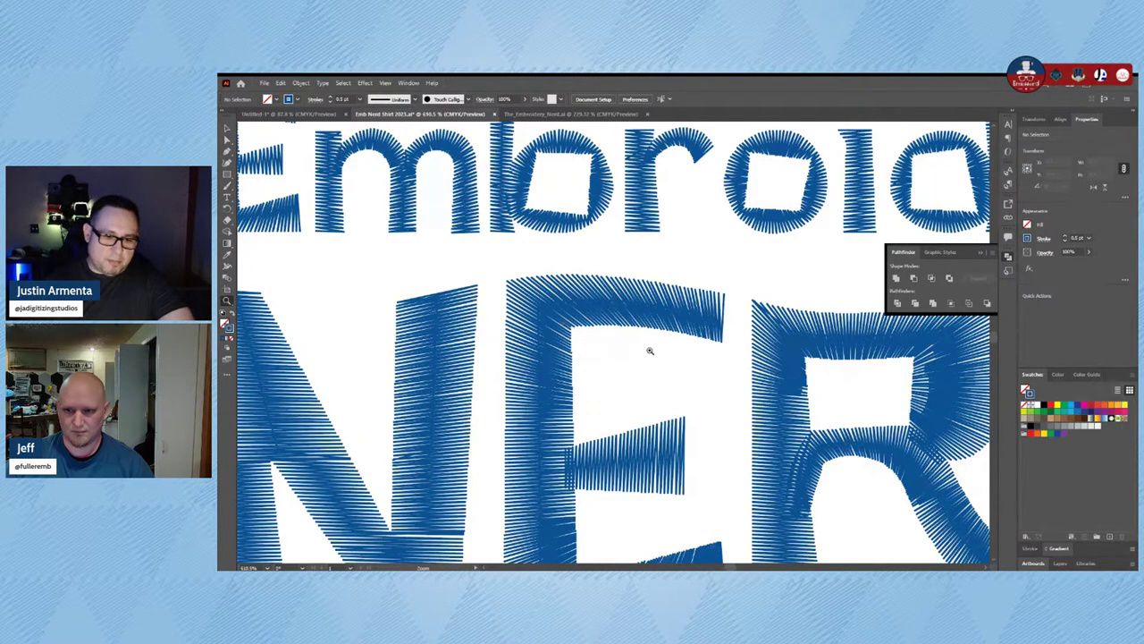
pyautogui.hotkey('ctrl', '-')
pyautogui.scroll(-4, 649, 353)
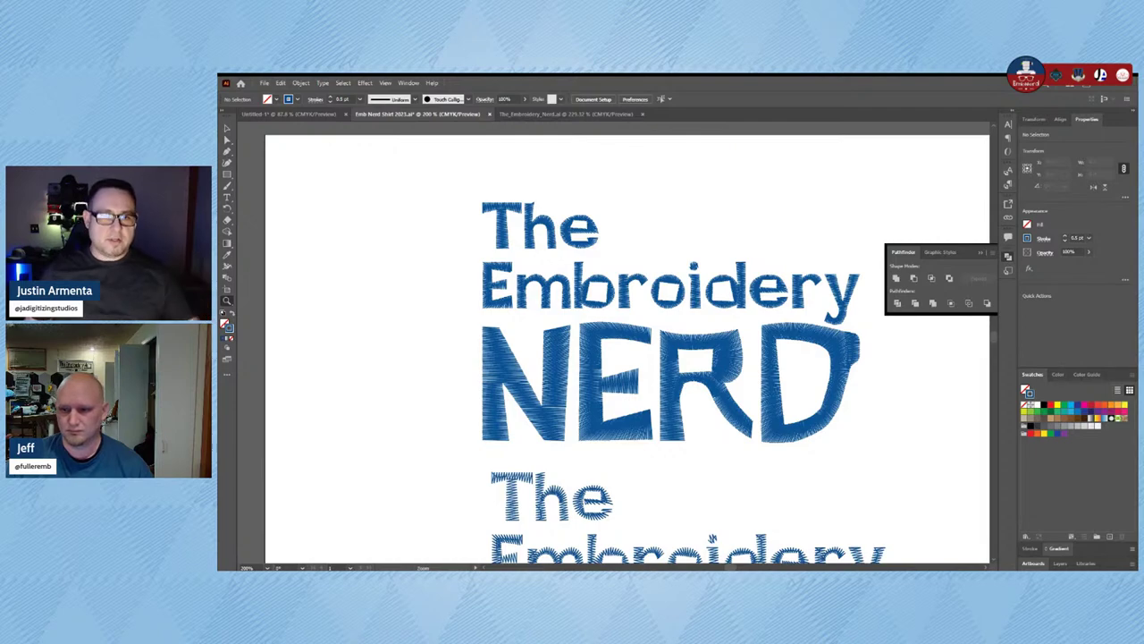
# Step: Examine the stitch lines of the large N in the upper lettering up close
pyautogui.scroll(2, 536, 366)
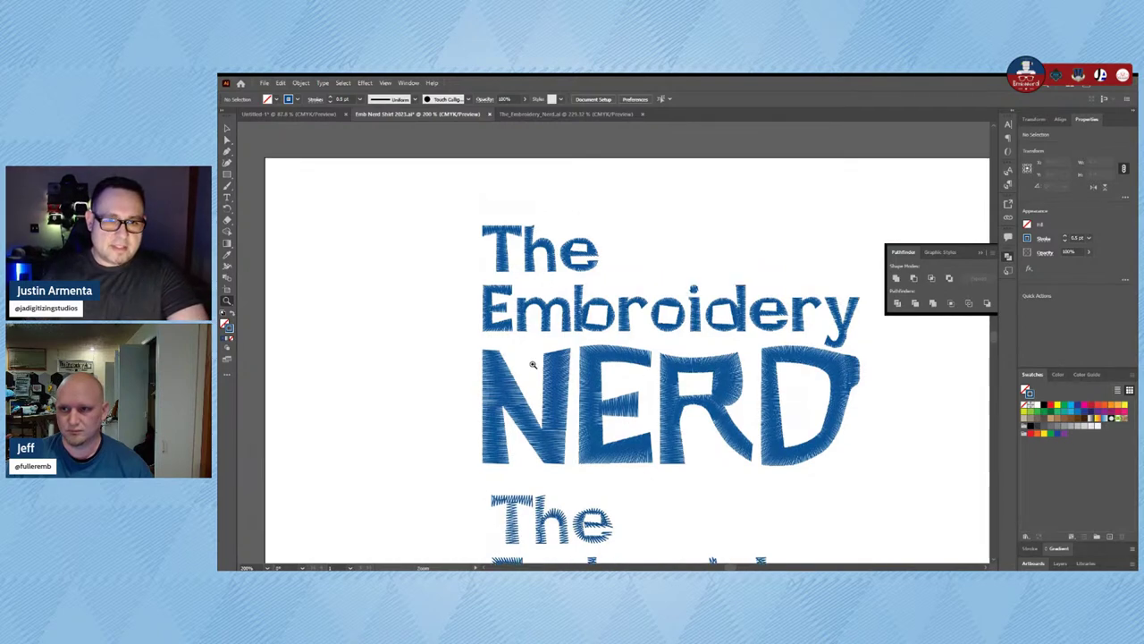
pyautogui.moveTo(544, 378); pyautogui.dragTo(632, 431)
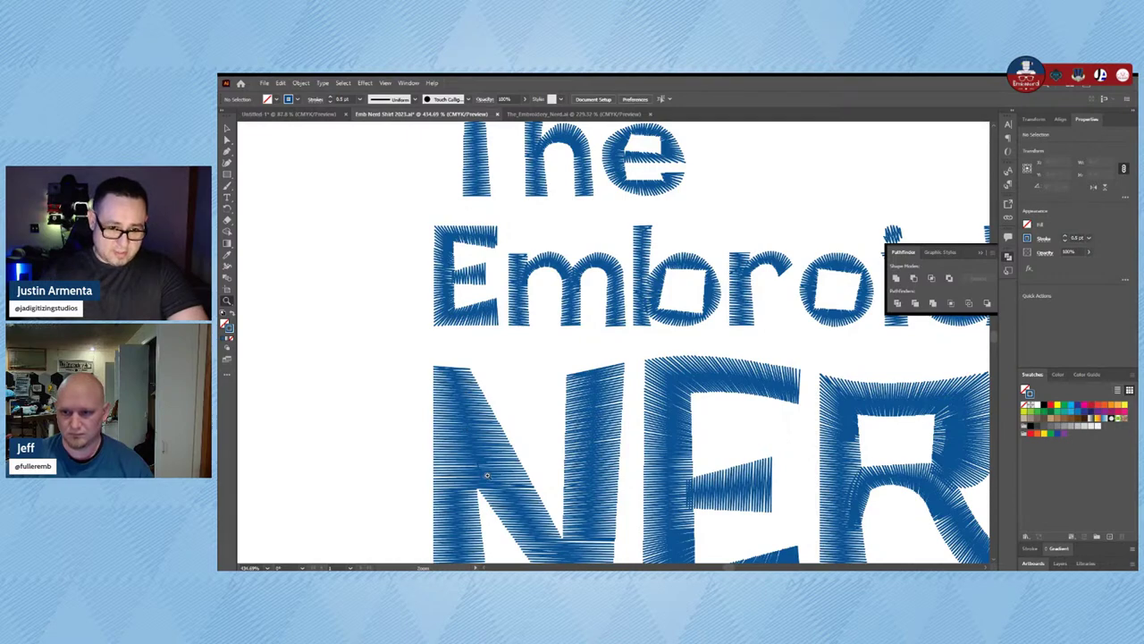
pyautogui.scroll(2, 477, 459)
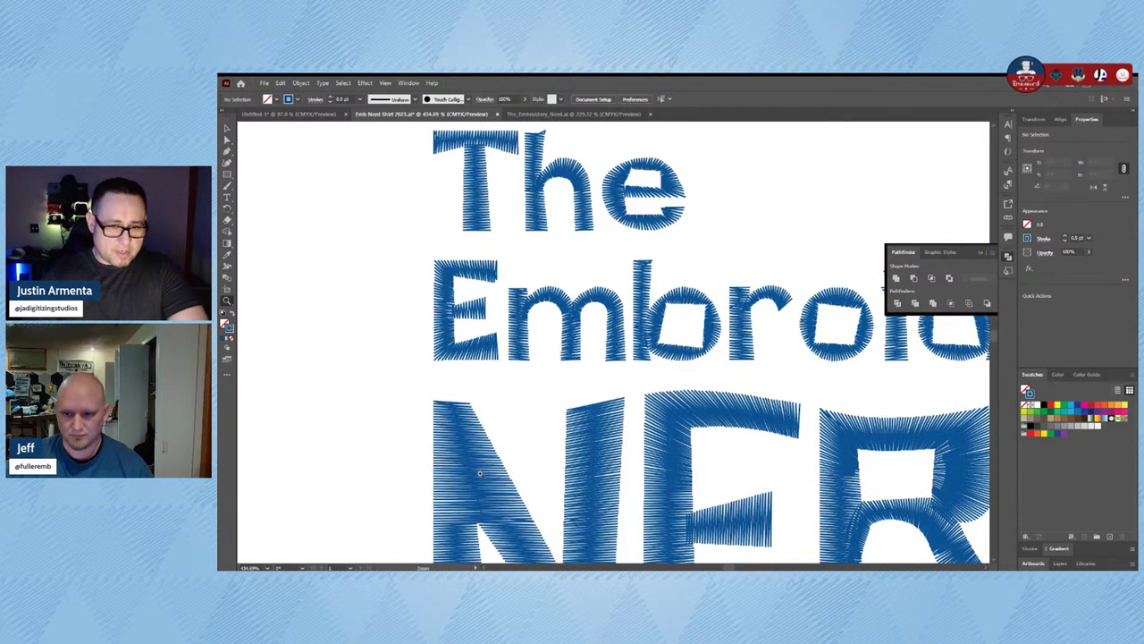
pyautogui.click(479, 474)
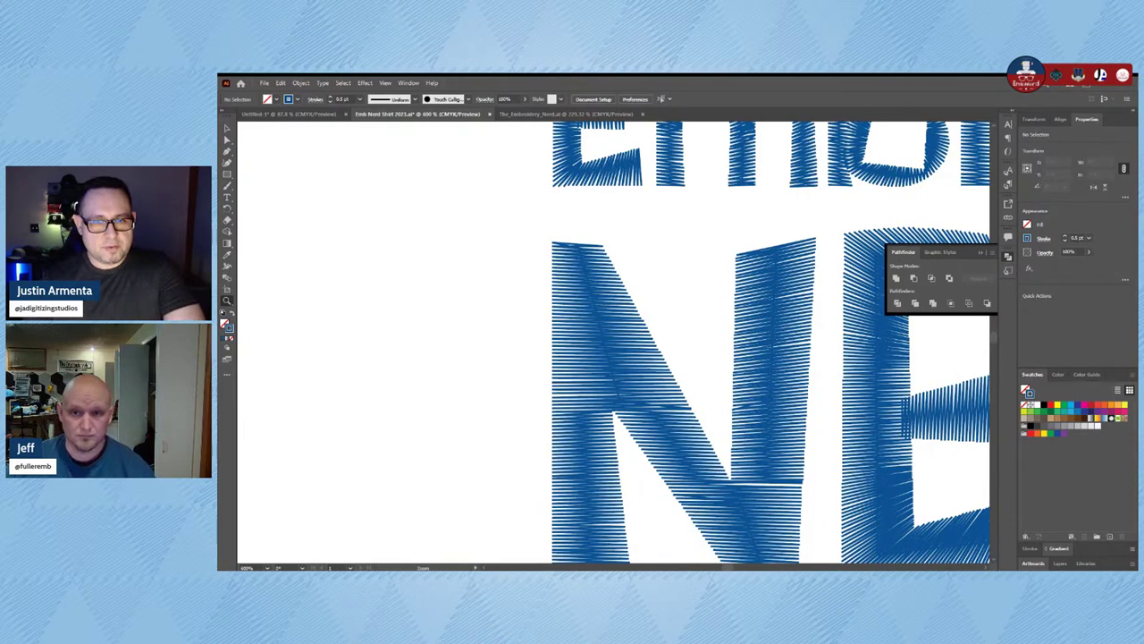
pyautogui.hotkey('ctrl', '-')
pyautogui.hotkey('ctrl', '-')
pyautogui.hotkey('ctrl', '-')
pyautogui.hotkey('ctrl', '-')
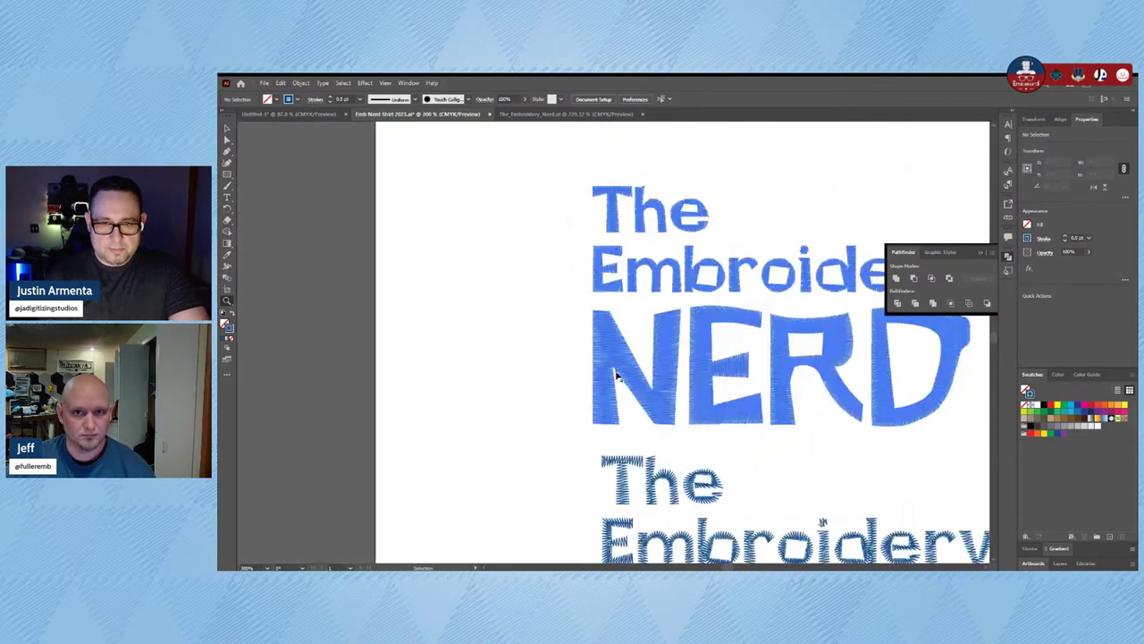
# Step: Examine the open zigzag stitches and inner travel lines throughout the lower "The Embroidery NERD" lettering
pyautogui.moveTo(788, 455); pyautogui.dragTo(684, 328)
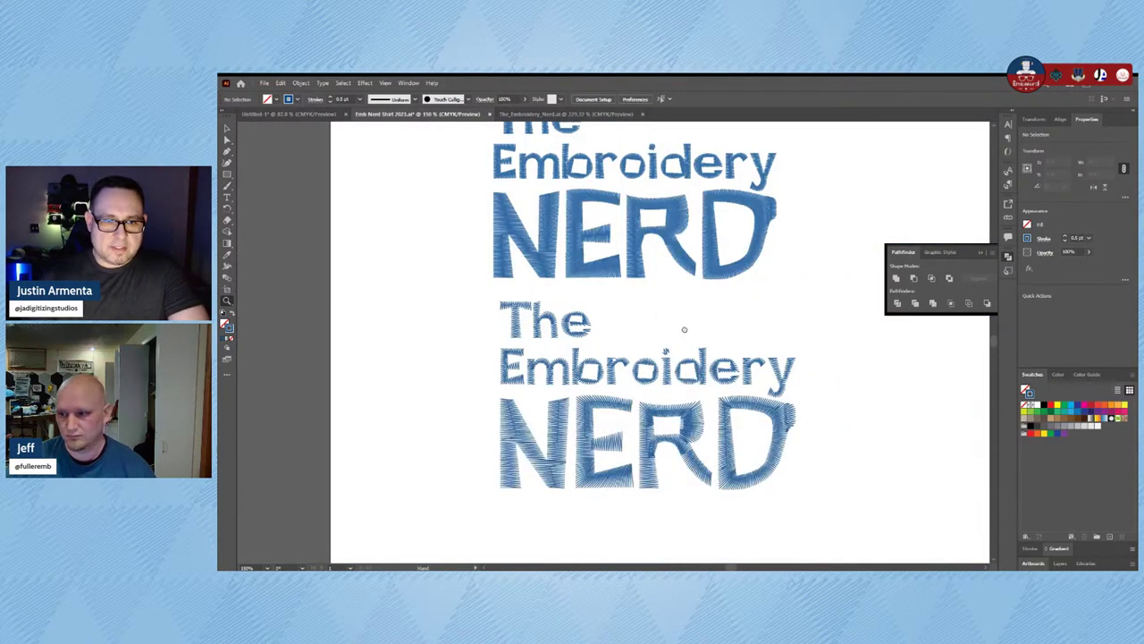
pyautogui.moveTo(476, 307); pyautogui.dragTo(675, 398)
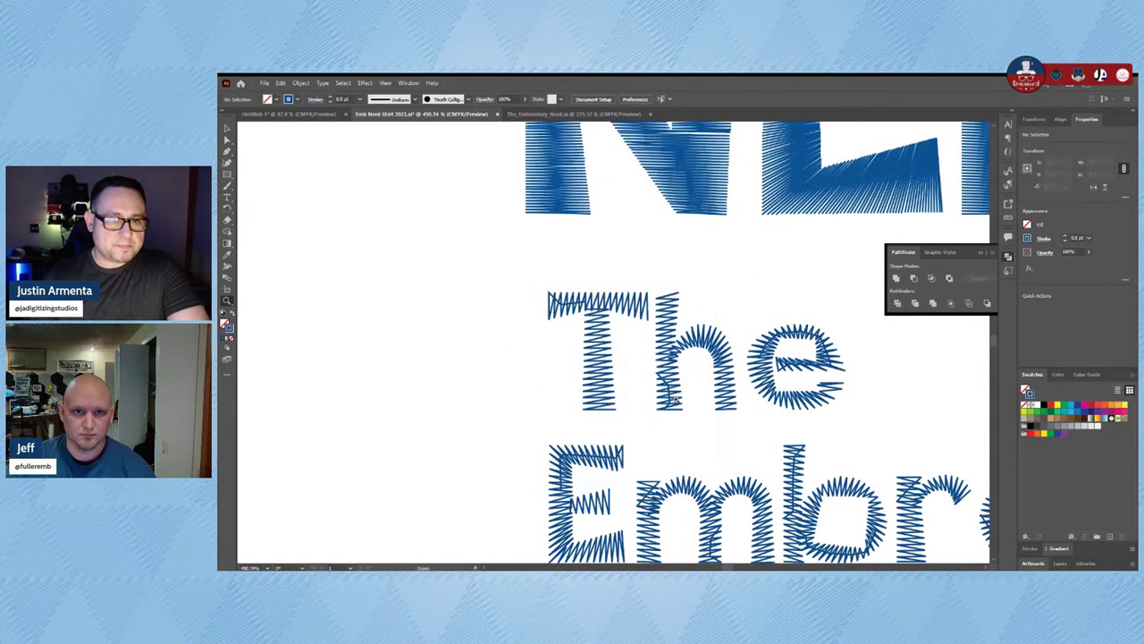
pyautogui.moveTo(803, 420); pyautogui.dragTo(586, 290)
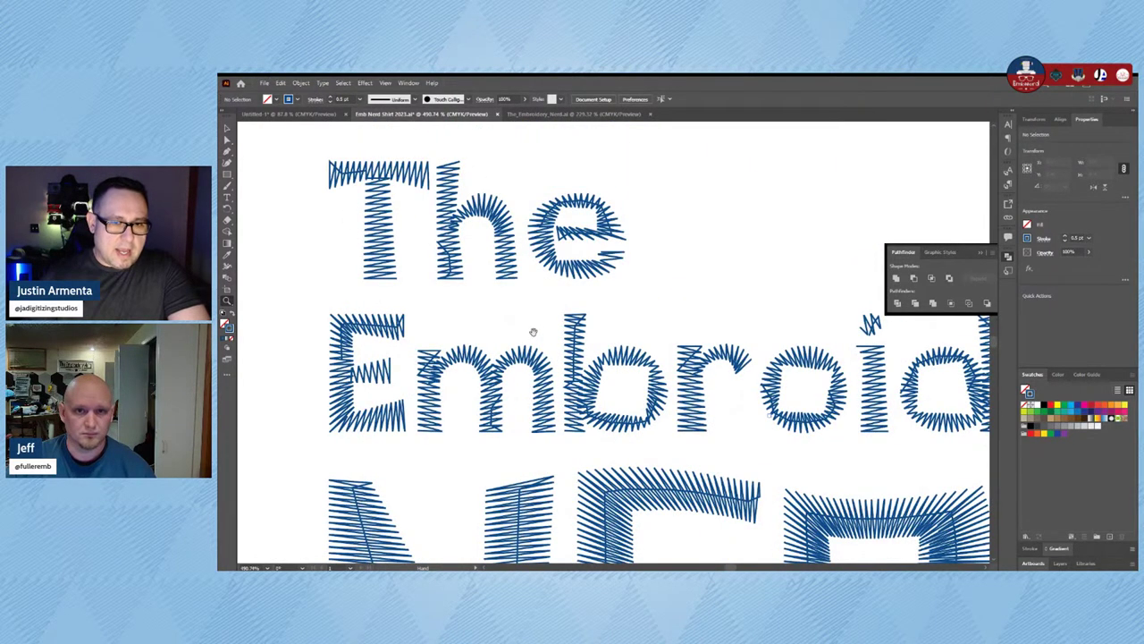
pyautogui.scroll(-5, 533, 332)
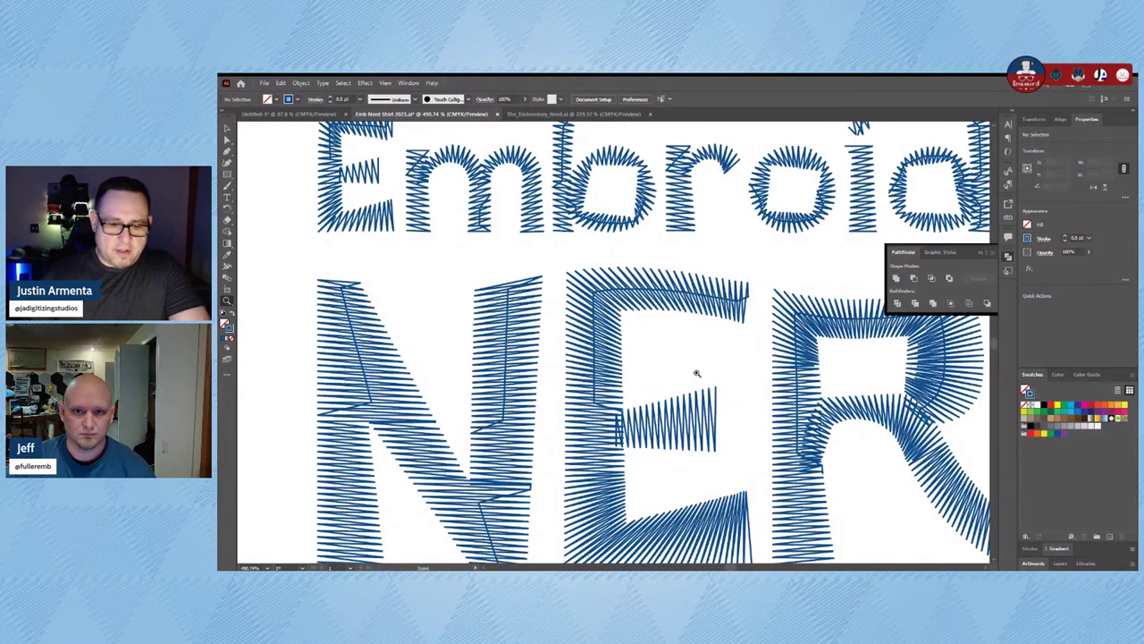
pyautogui.hotkey('ctrl', '-')
pyautogui.hotkey('ctrl', '-')
pyautogui.hotkey('ctrl', '-')
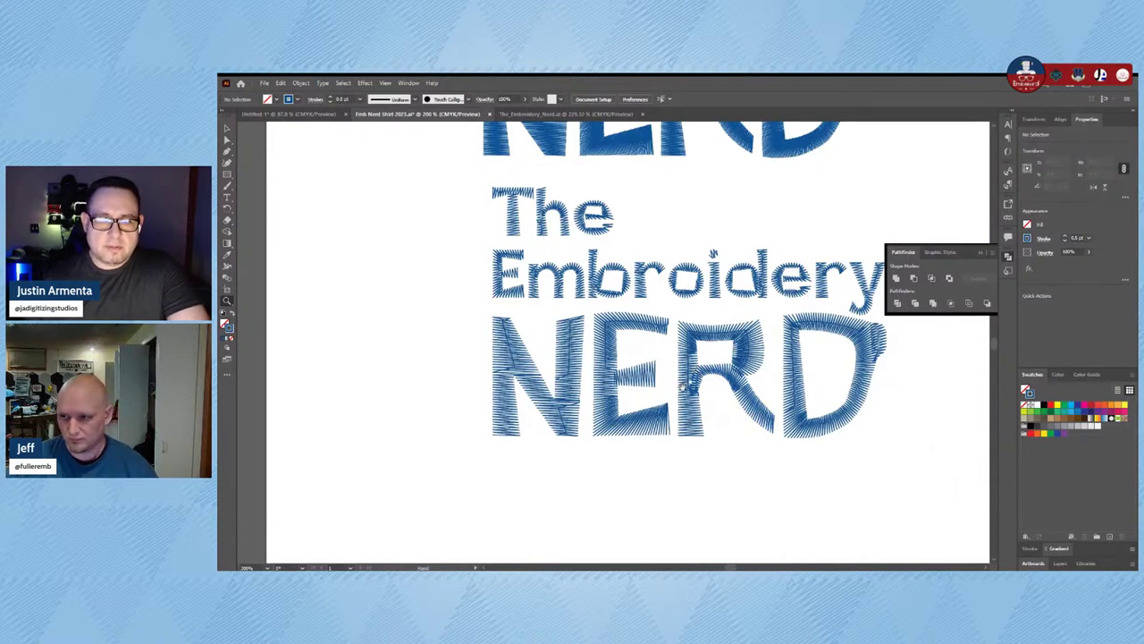
pyautogui.hscroll(3, 706, 380)
# Step: Select all stitch paths of the lower lettering to inspect them, and clear the selection
pyautogui.press('v')
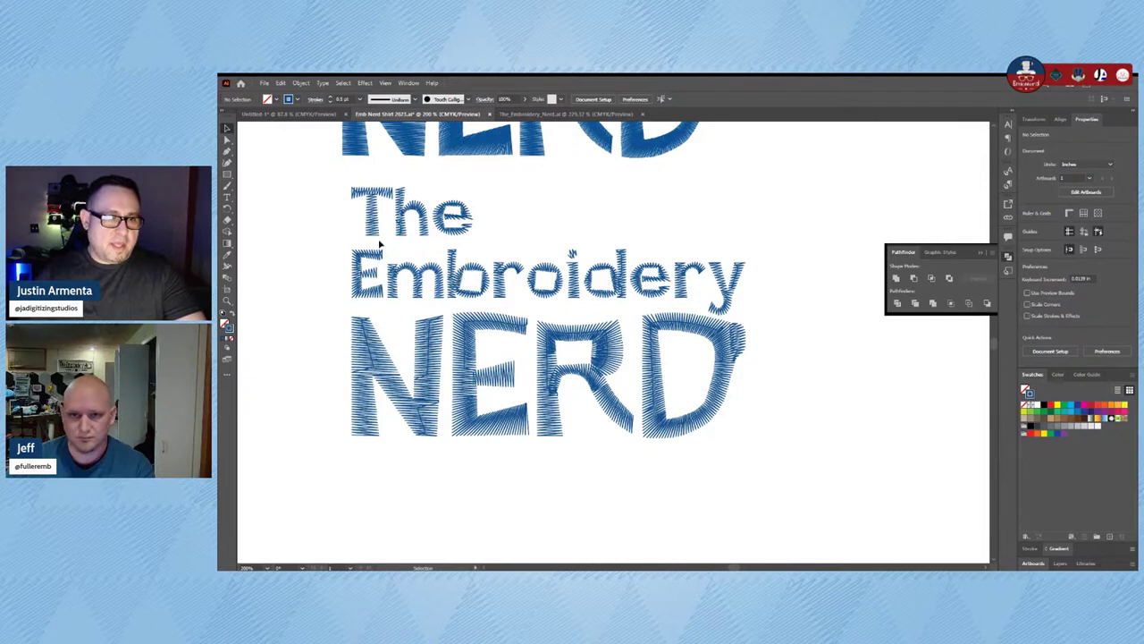
pyautogui.moveTo(305, 175); pyautogui.dragTo(783, 474)
pyautogui.click(822, 469)
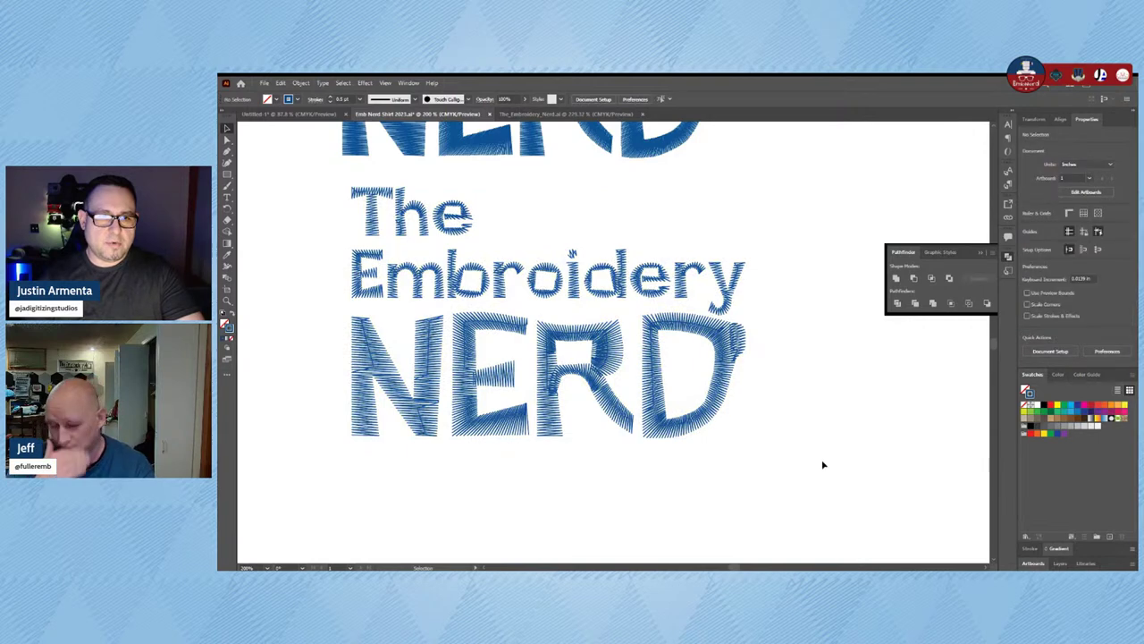
pyautogui.moveTo(324, 189); pyautogui.dragTo(791, 460)
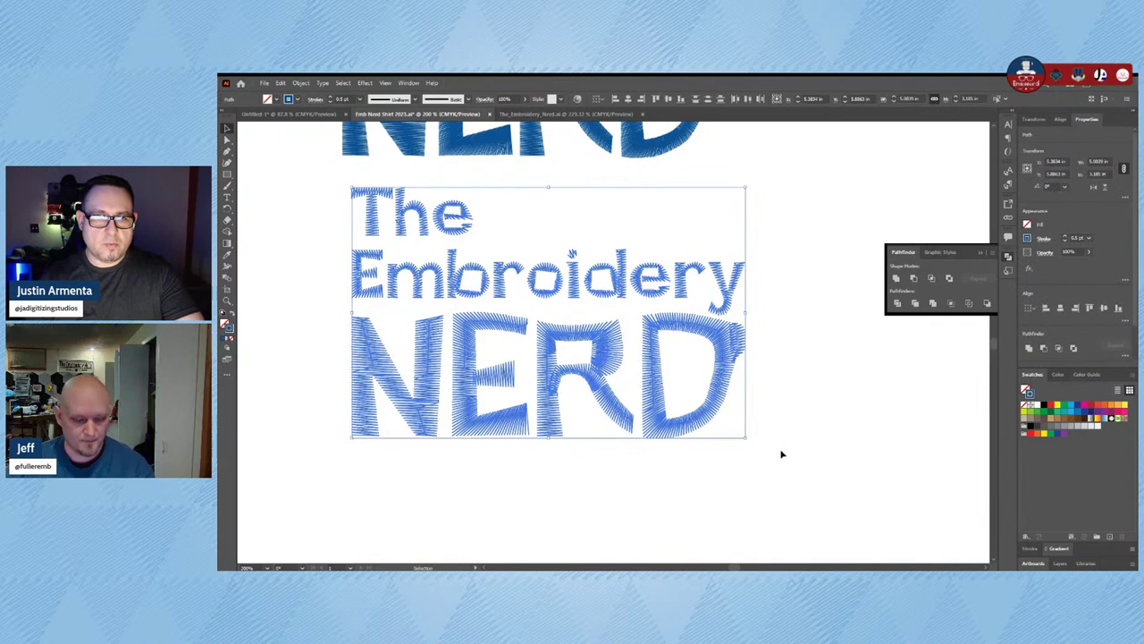
pyautogui.click(787, 456)
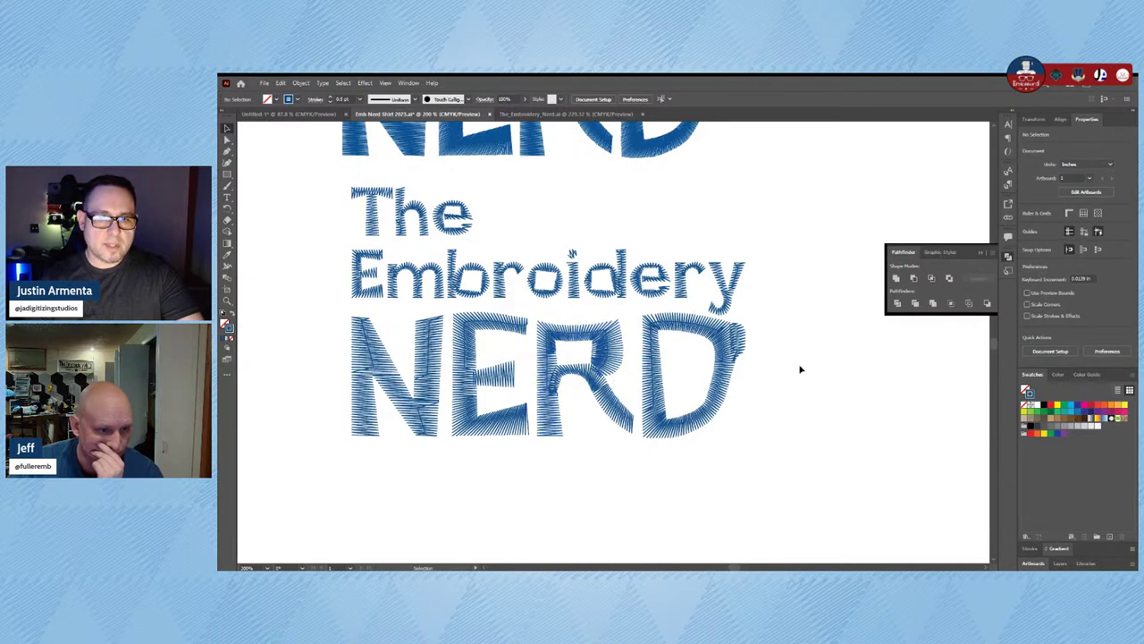
pyautogui.hotkey('ctrl', '-')
pyautogui.hotkey('ctrl', '-')
pyautogui.hotkey('ctrl', '-')
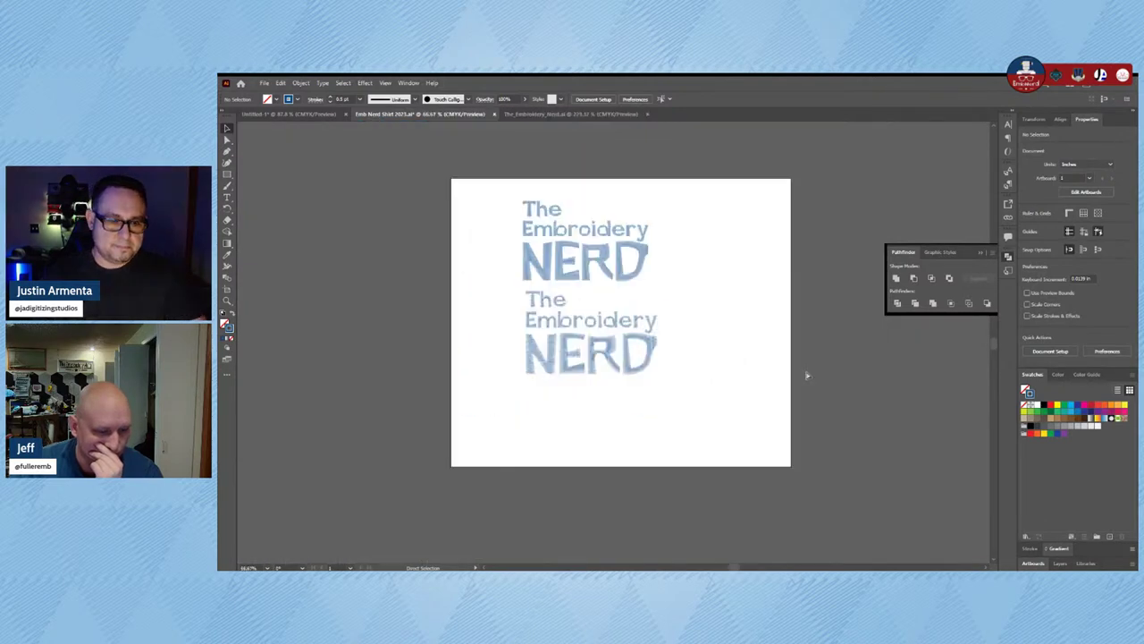
pyautogui.press('b')
pyautogui.moveTo(488, 281); pyautogui.dragTo(662, 357)
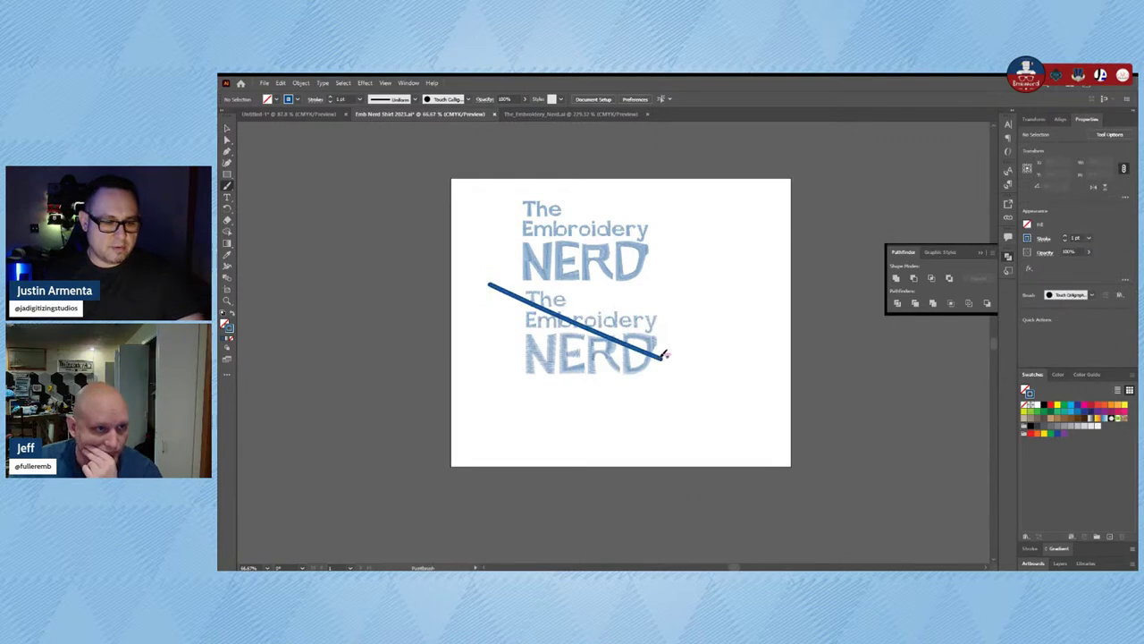
pyautogui.hotkey('ctrl', 'z')
# Step: Try to move the vertical stem of the h in the lower "The" away from the word, and undo the move
pyautogui.press('z')
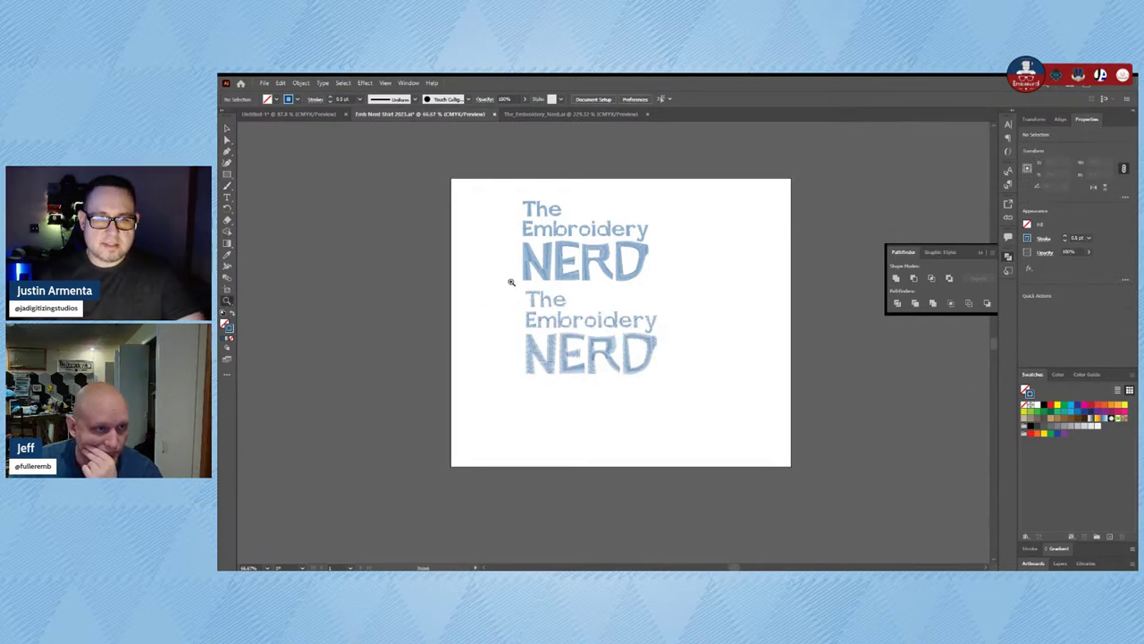
pyautogui.moveTo(510, 281)
pyautogui.mouseDown()
pyautogui.moveTo(548, 310)
pyautogui.moveTo(422, 203)
pyautogui.mouseUp()
pyautogui.scroll(2, 461, 240)
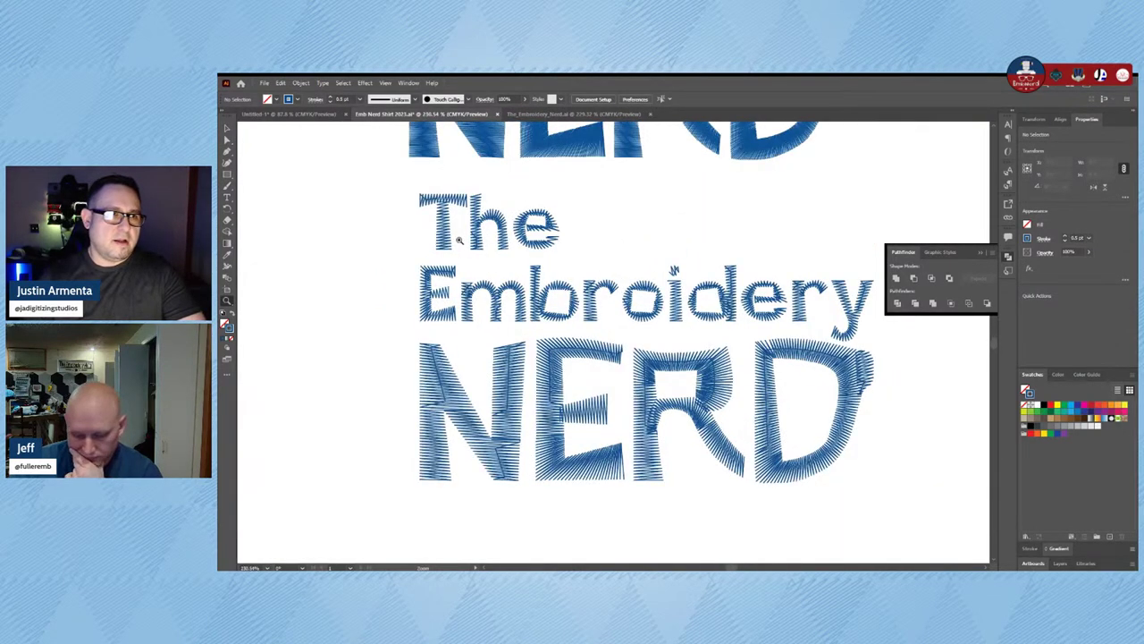
pyautogui.click(226, 128)
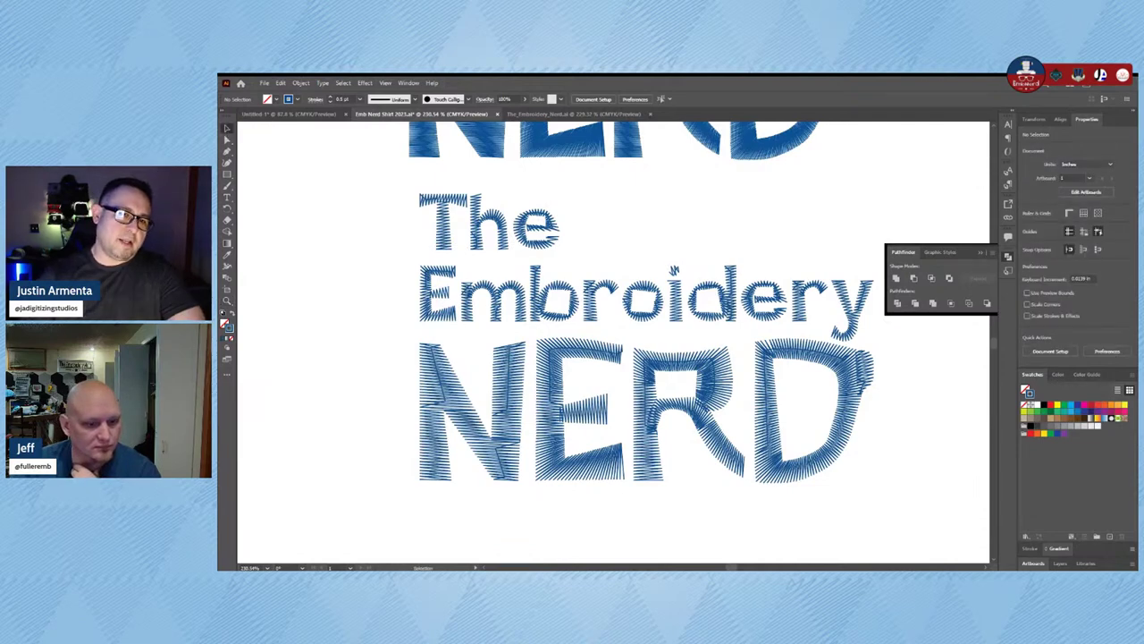
pyautogui.click(493, 231)
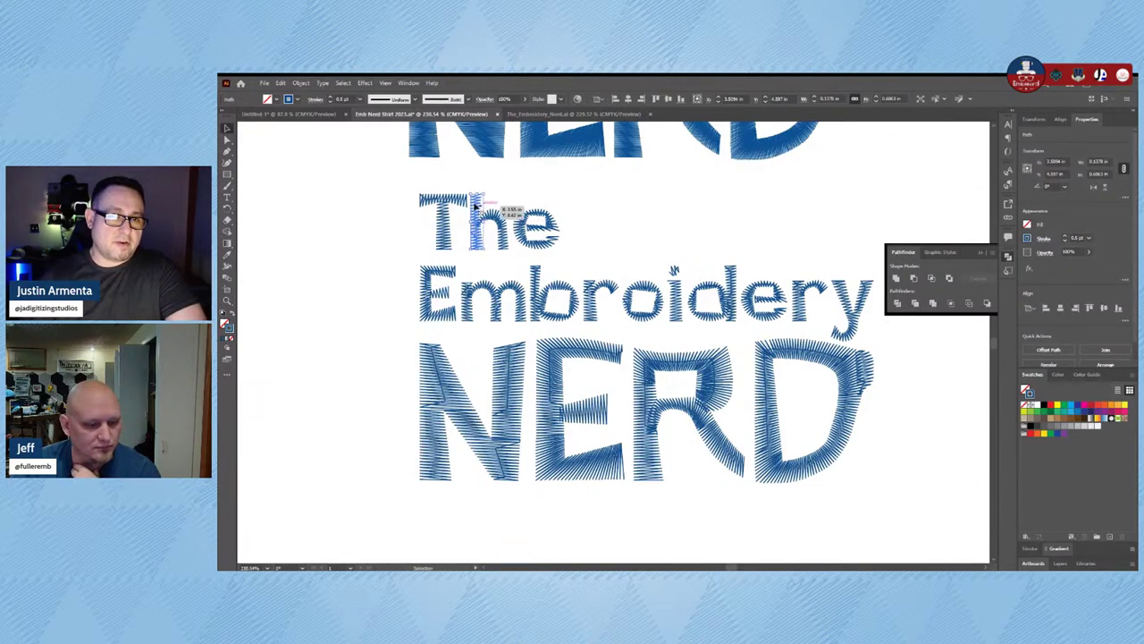
pyautogui.moveTo(474, 224); pyautogui.dragTo(352, 220)
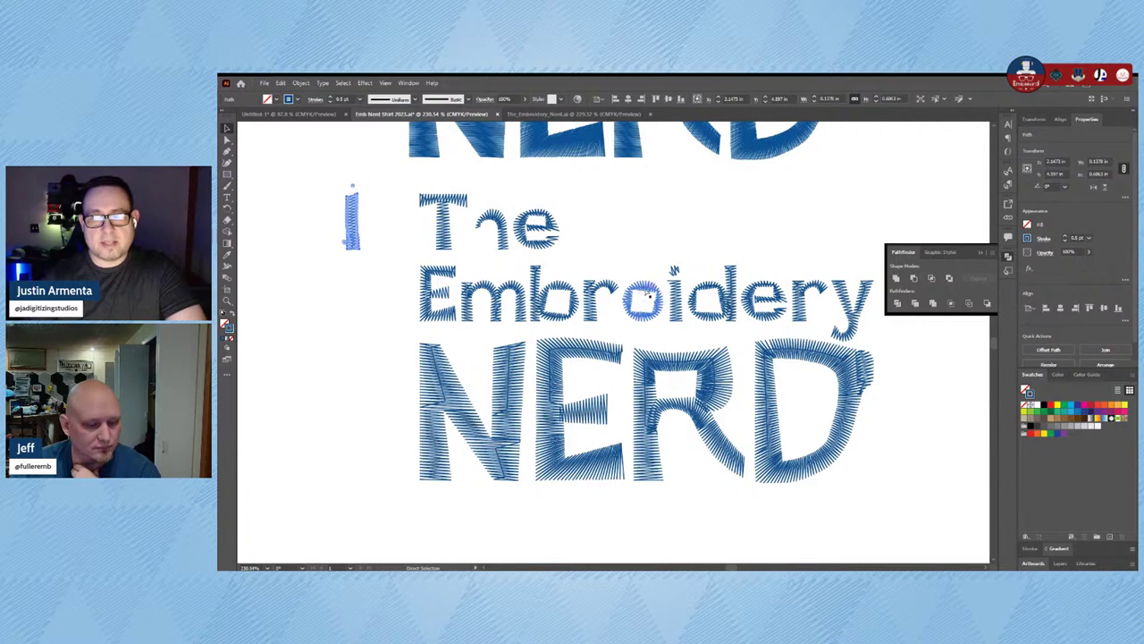
pyautogui.hotkey('ctrl', 'z')
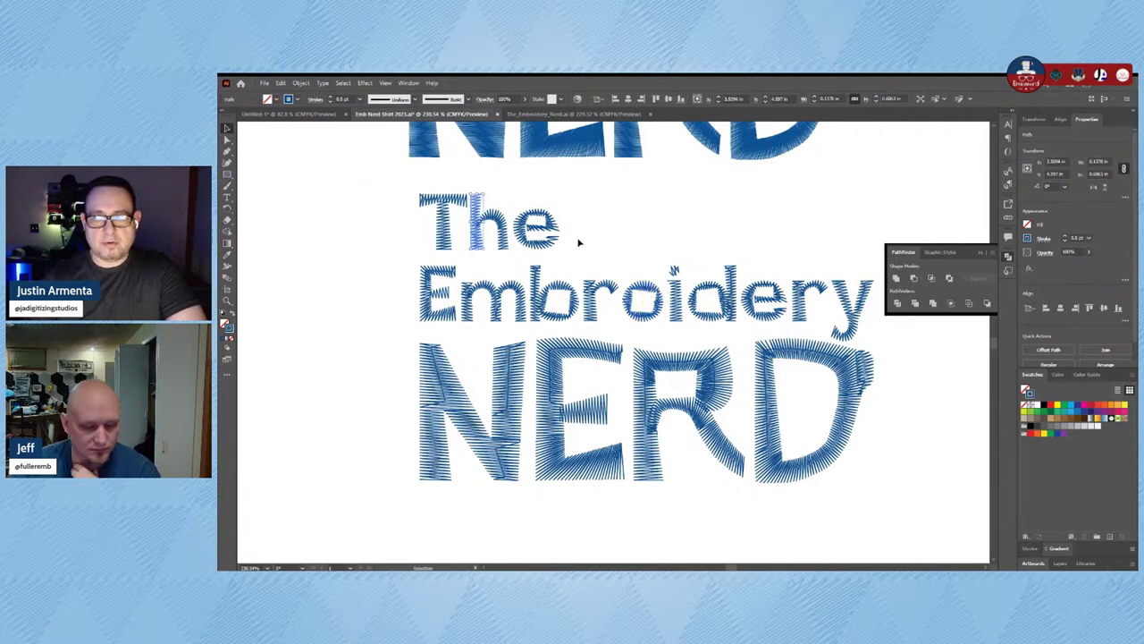
pyautogui.click(680, 234)
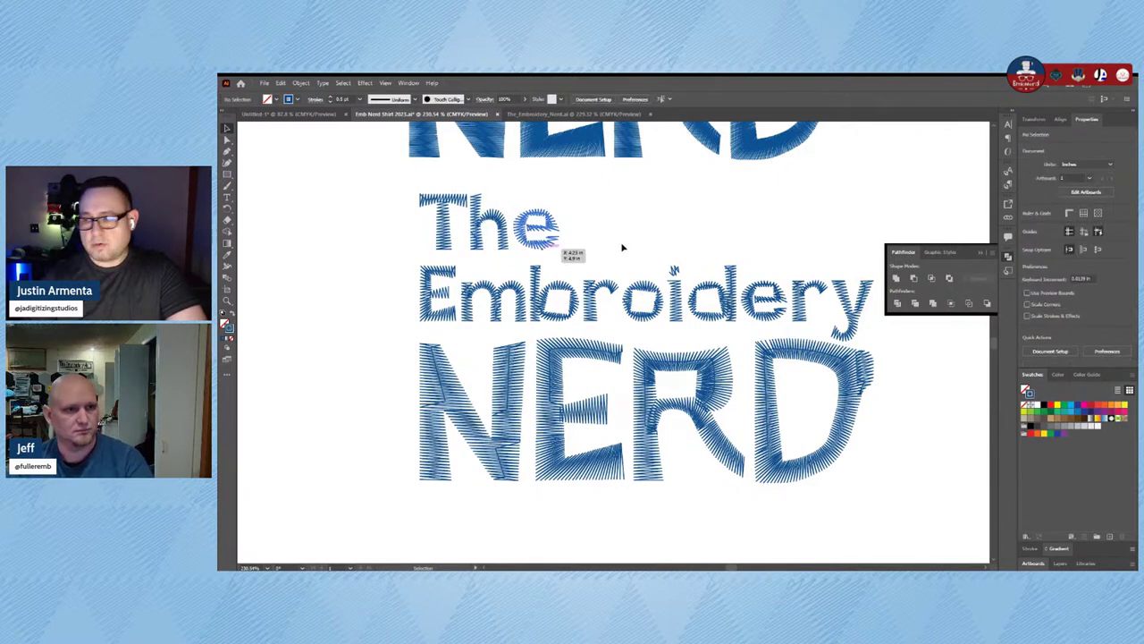
# Step: Recolor the vertical stem of the h and the whole e in the lower "The" with a magenta stroke
pyautogui.click(477, 219)
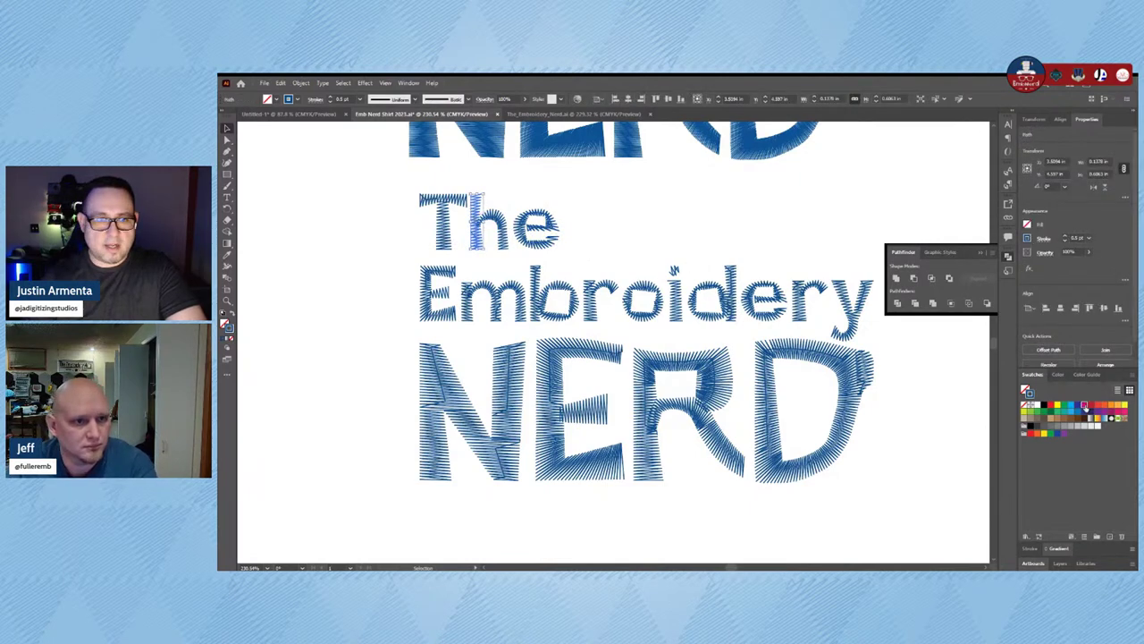
pyautogui.click(1084, 405)
pyautogui.click(517, 230)
pyautogui.click(518, 232)
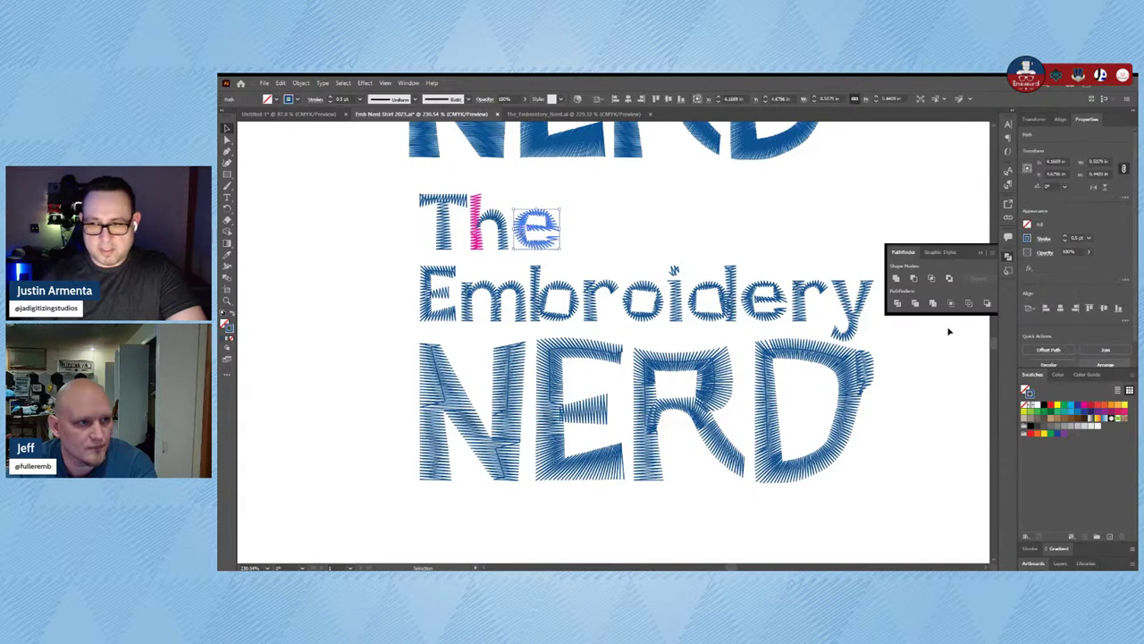
pyautogui.click(672, 267)
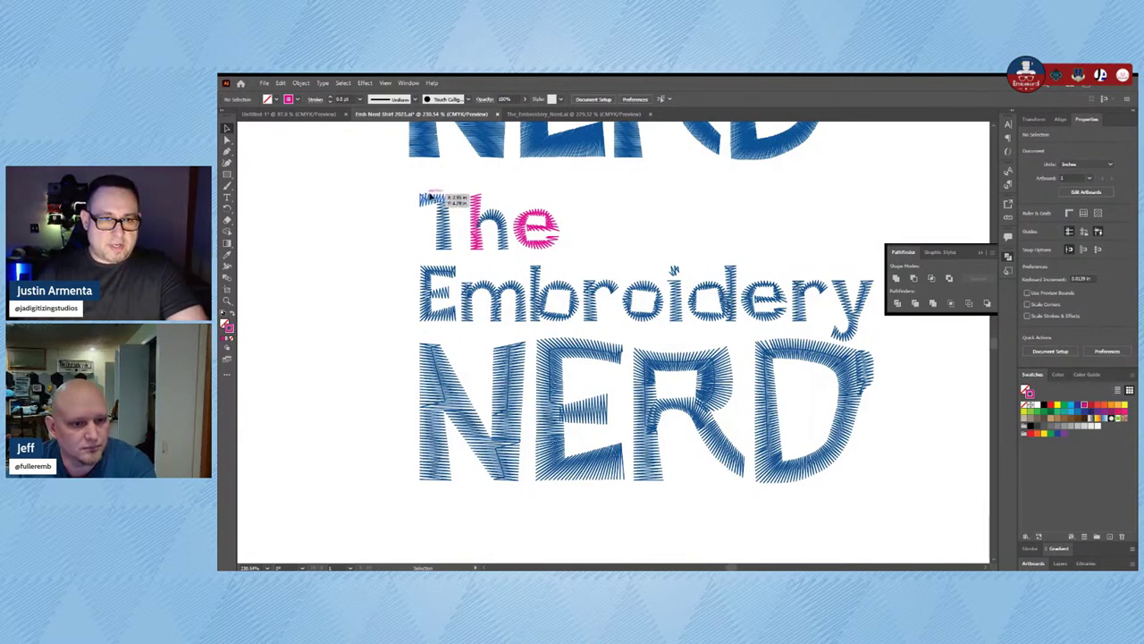
# Step: Try moving the stem of the T and the middle bar of the E in "Embroidery" out of the lower lettering, and undo the moves
pyautogui.click(445, 232)
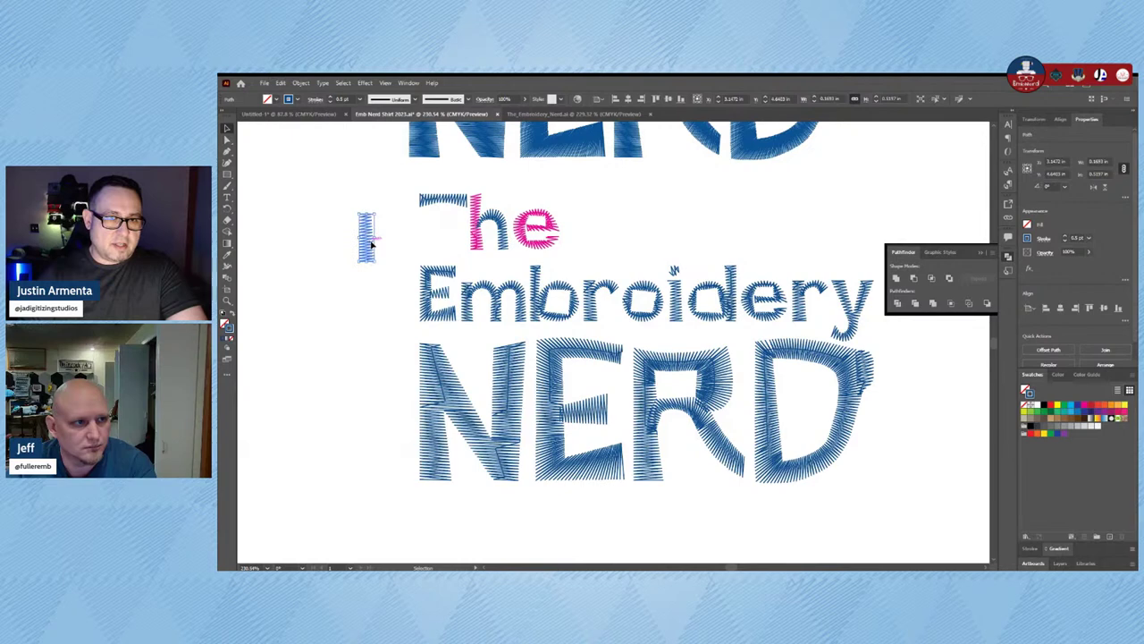
pyautogui.click(440, 294)
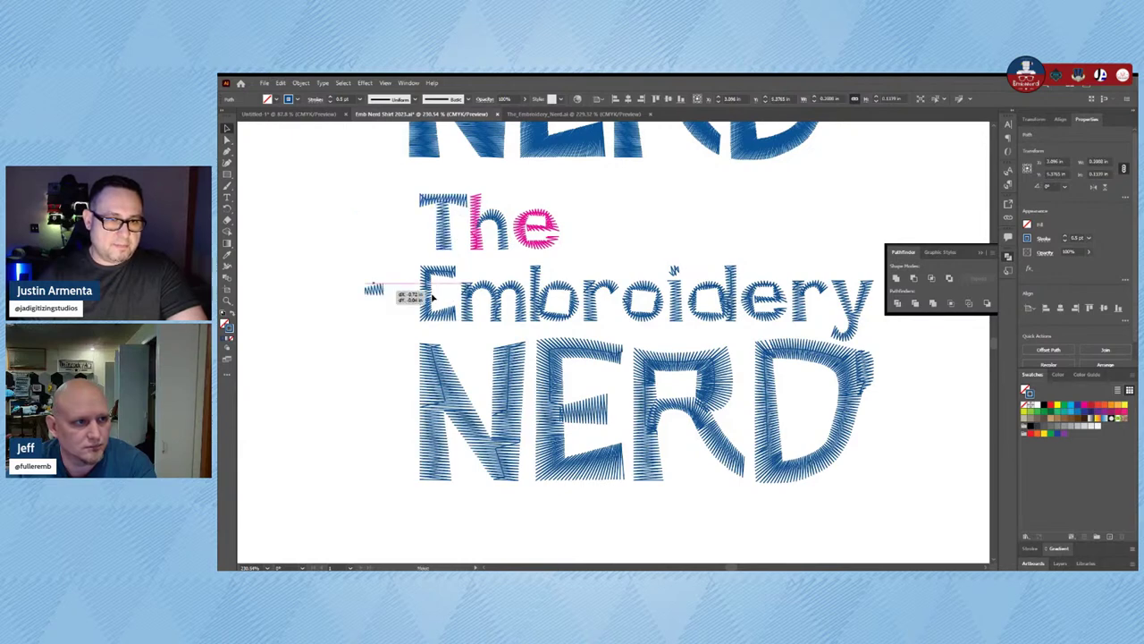
pyautogui.click(468, 313)
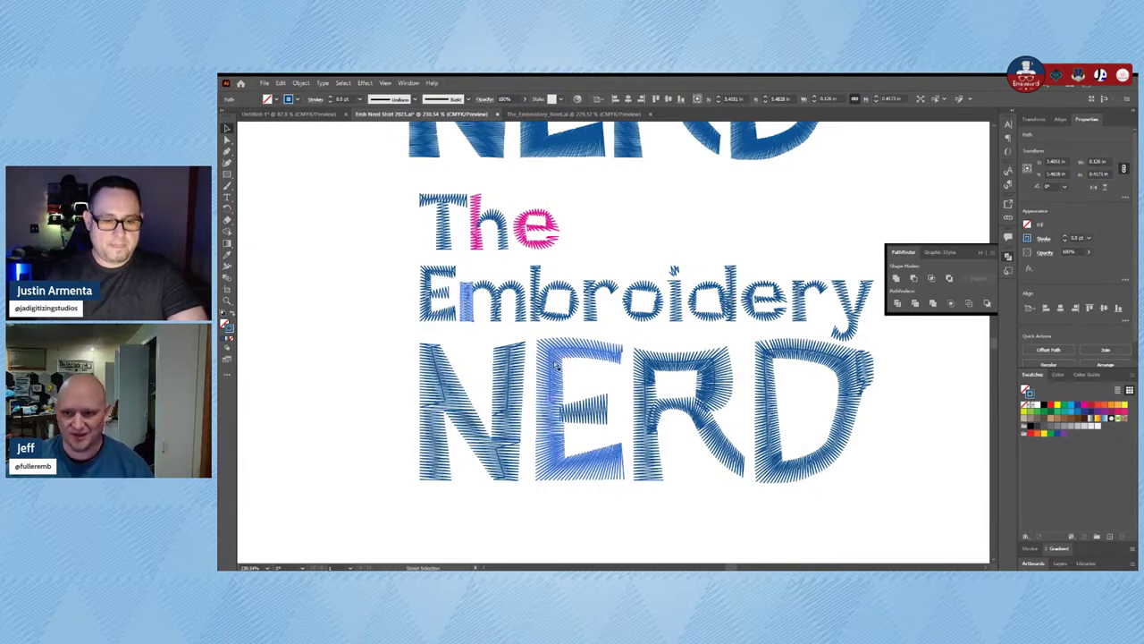
# Step: Open The_Embroidery_Nerd_V2 and move all of its lettering up onto the artboard
pyautogui.hotkey('ctrl', 'o')
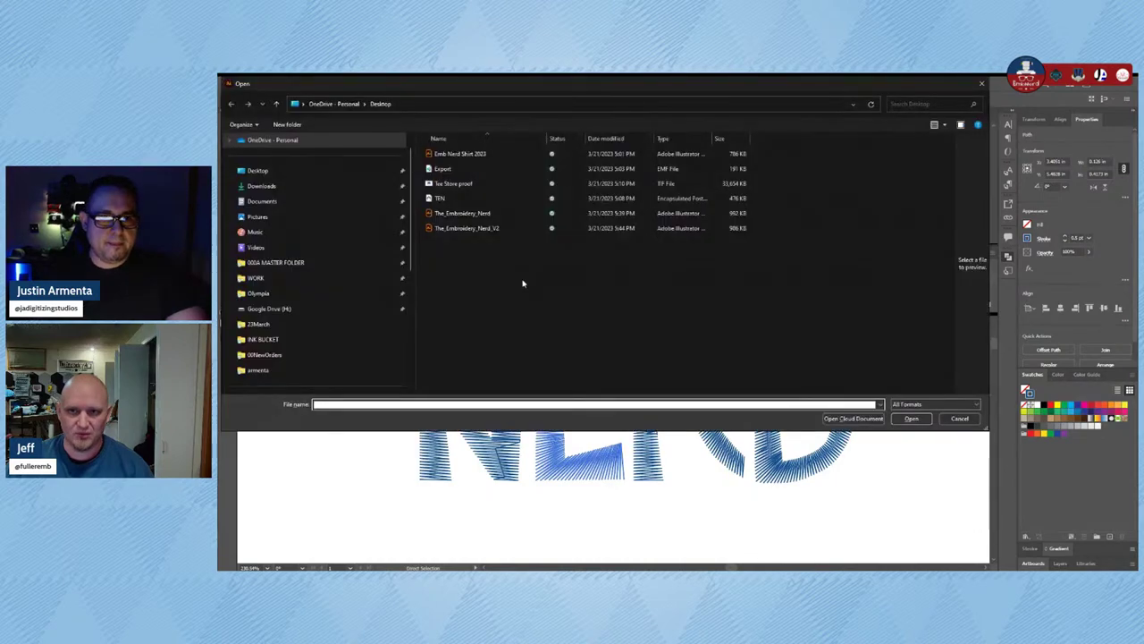
pyautogui.doubleClick(488, 229)
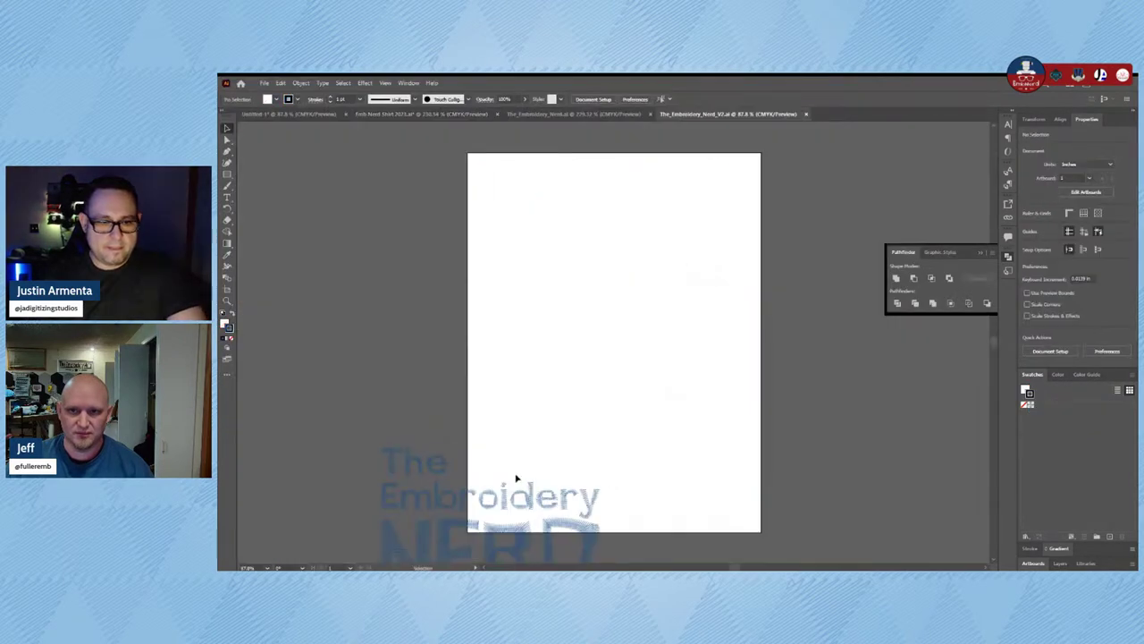
pyautogui.click(444, 499)
pyautogui.press('space')
pyautogui.moveTo(554, 554); pyautogui.dragTo(586, 381)
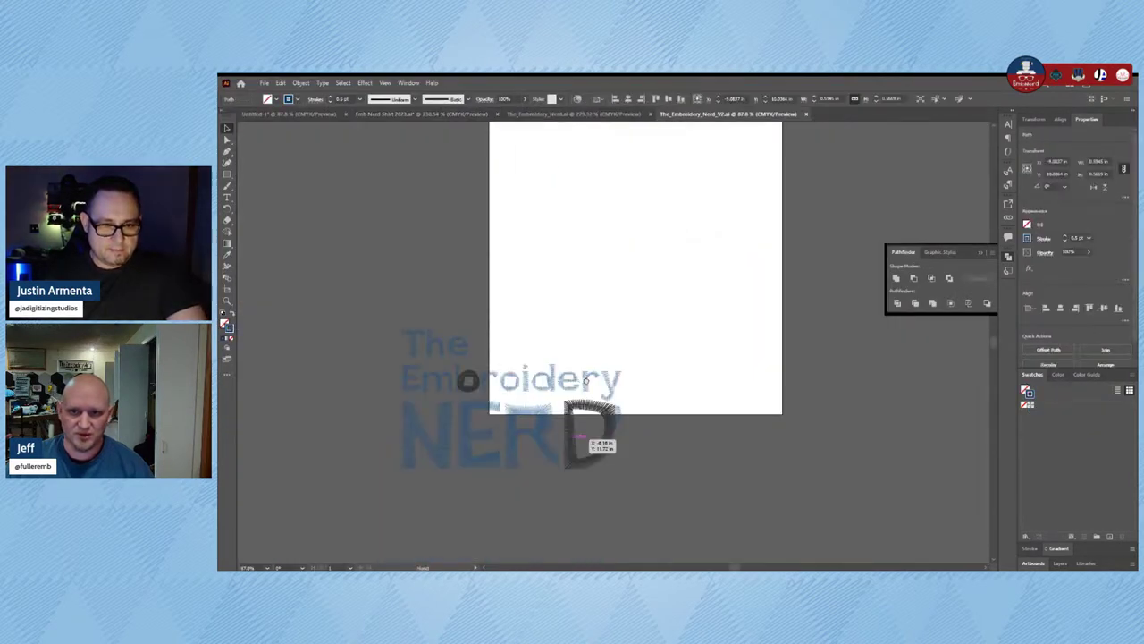
pyautogui.hotkey('ctrl', 'a')
pyautogui.moveTo(523, 430); pyautogui.dragTo(640, 299)
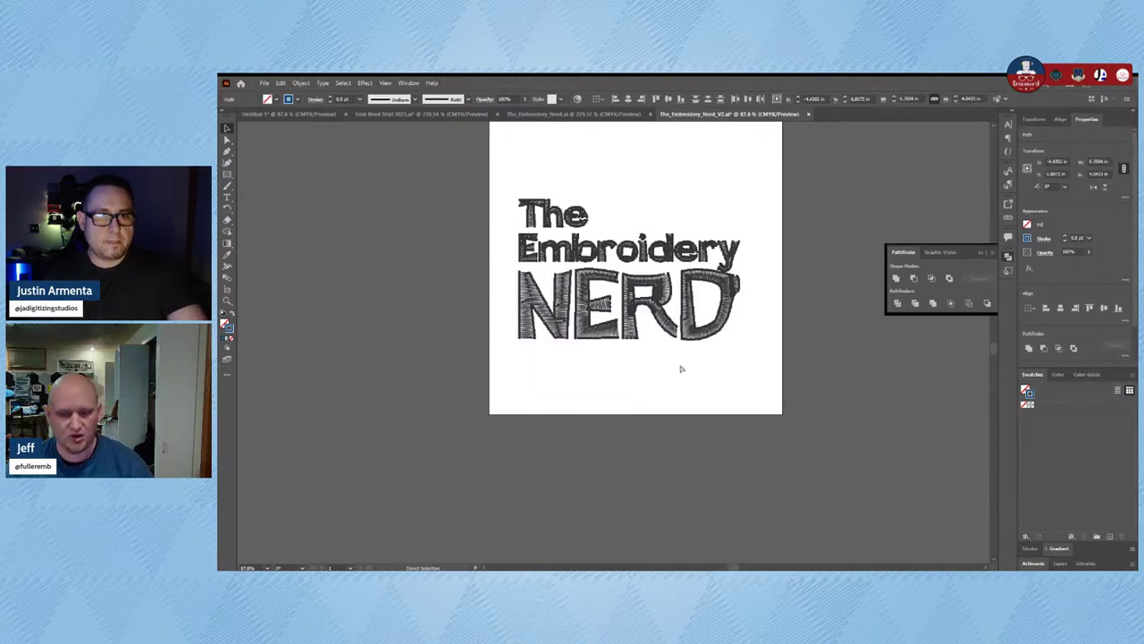
# Step: Copy the V2 lettering into the Emb Nerd Shirt 2023 document, placing it below the existing lettering
pyautogui.hotkey('ctrl', 'shift', 'Tab')
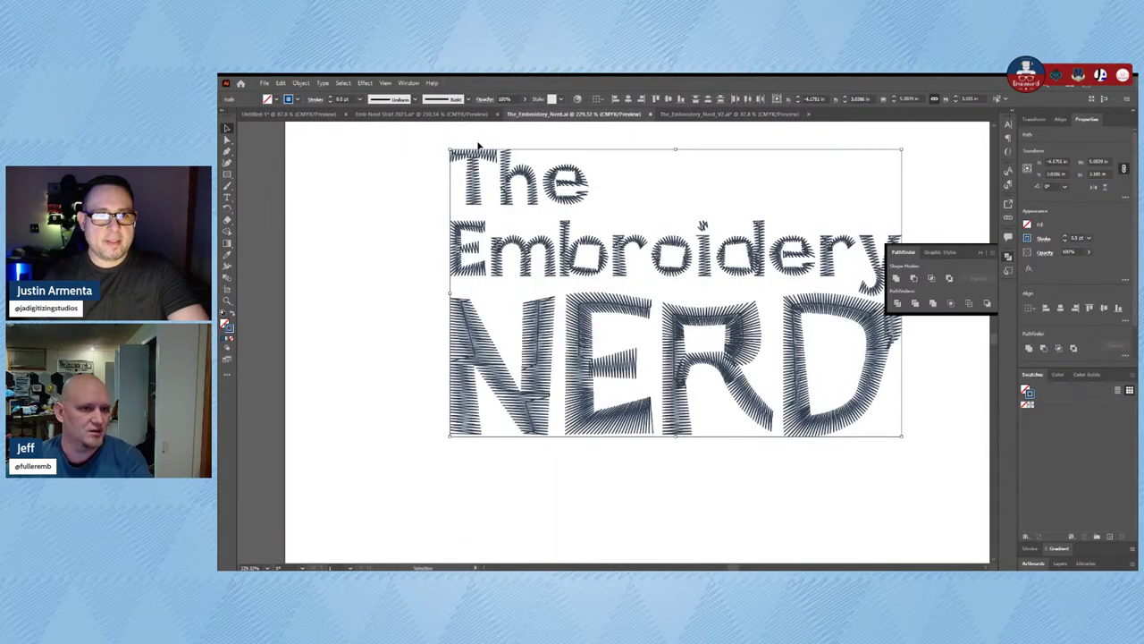
pyautogui.hotkey('ctrl', 'shift', 'Tab')
pyautogui.moveTo(612, 377); pyautogui.dragTo(508, 128)
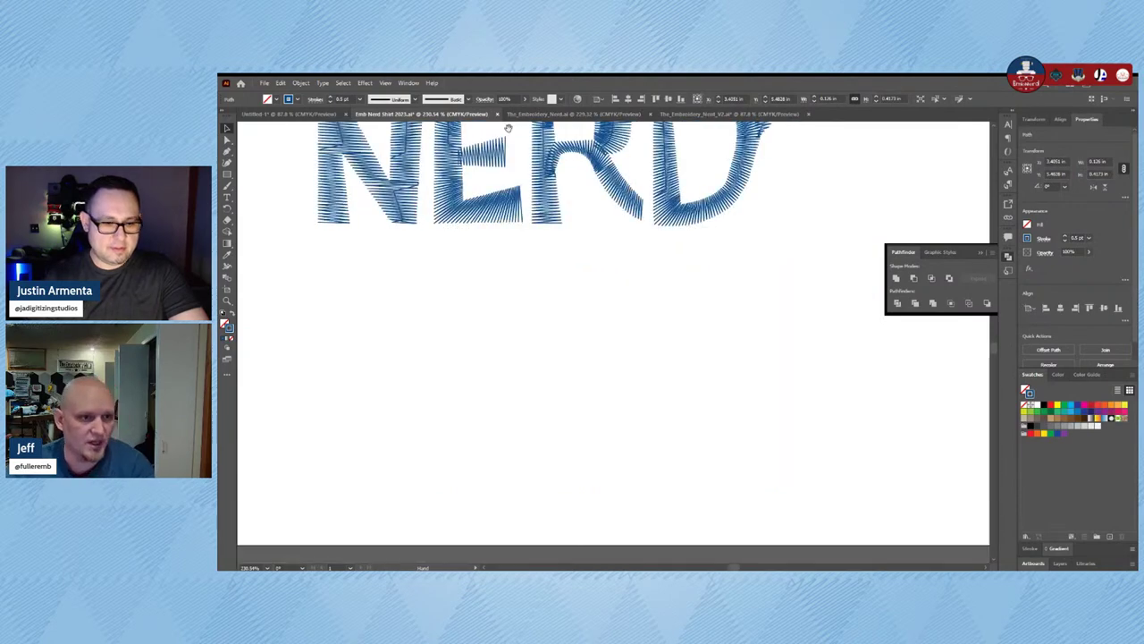
pyautogui.moveTo(579, 384); pyautogui.dragTo(579, 268)
pyautogui.hotkey('ctrl', 'v')
pyautogui.click(667, 313)
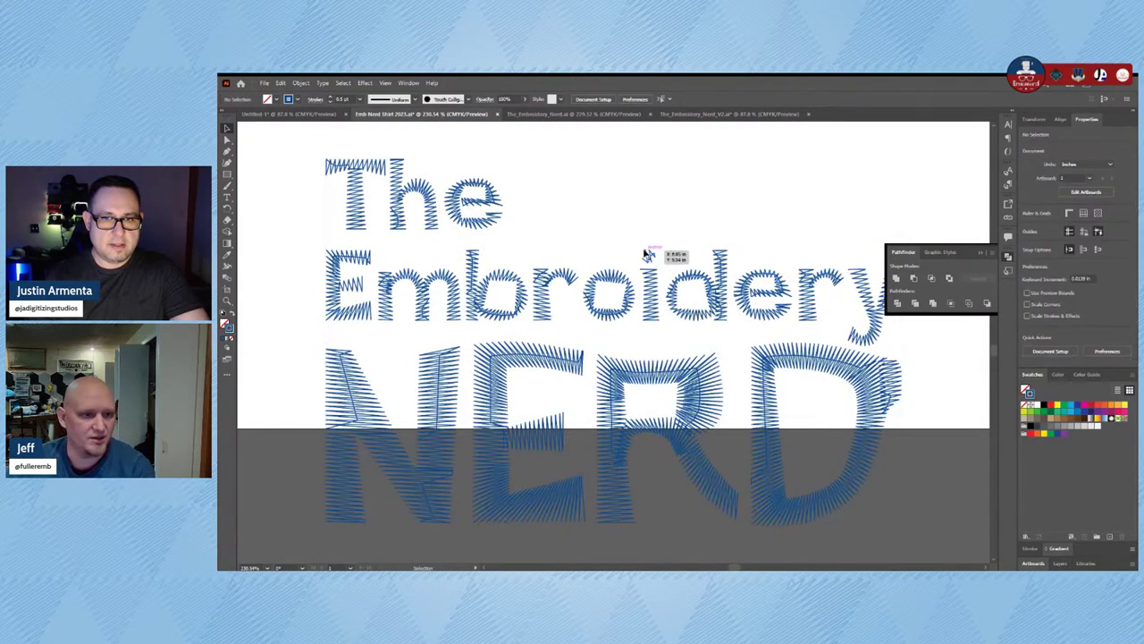
# Step: Move the pasted V2 lettering up beside the lower lettering with the magenta letters
pyautogui.hotkey('ctrl', '1')
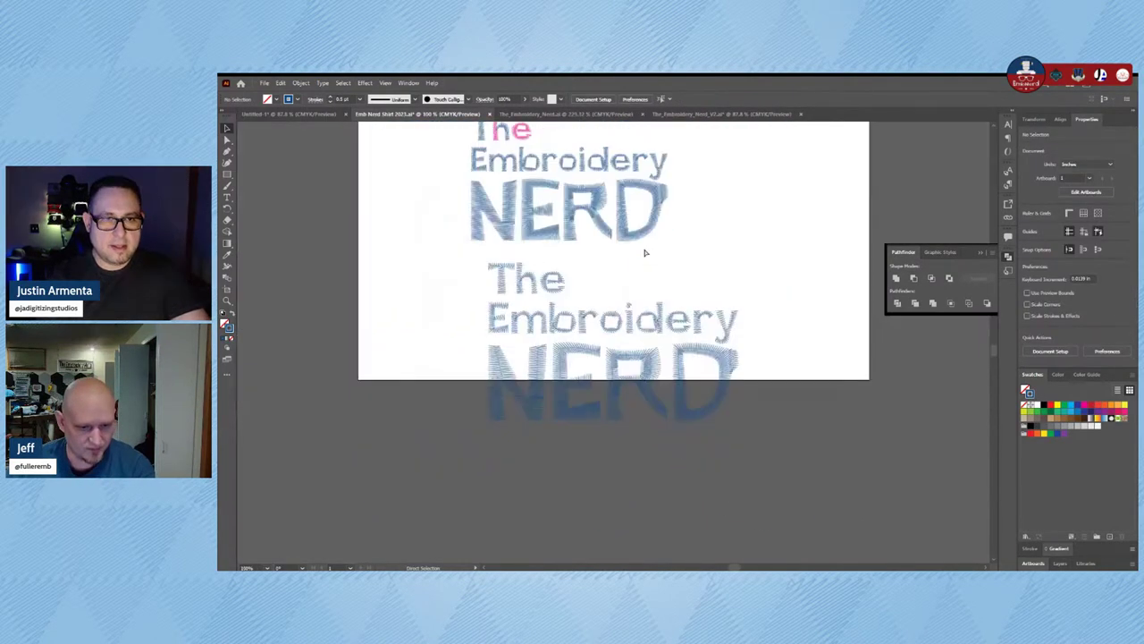
pyautogui.moveTo(644, 248); pyautogui.dragTo(623, 275)
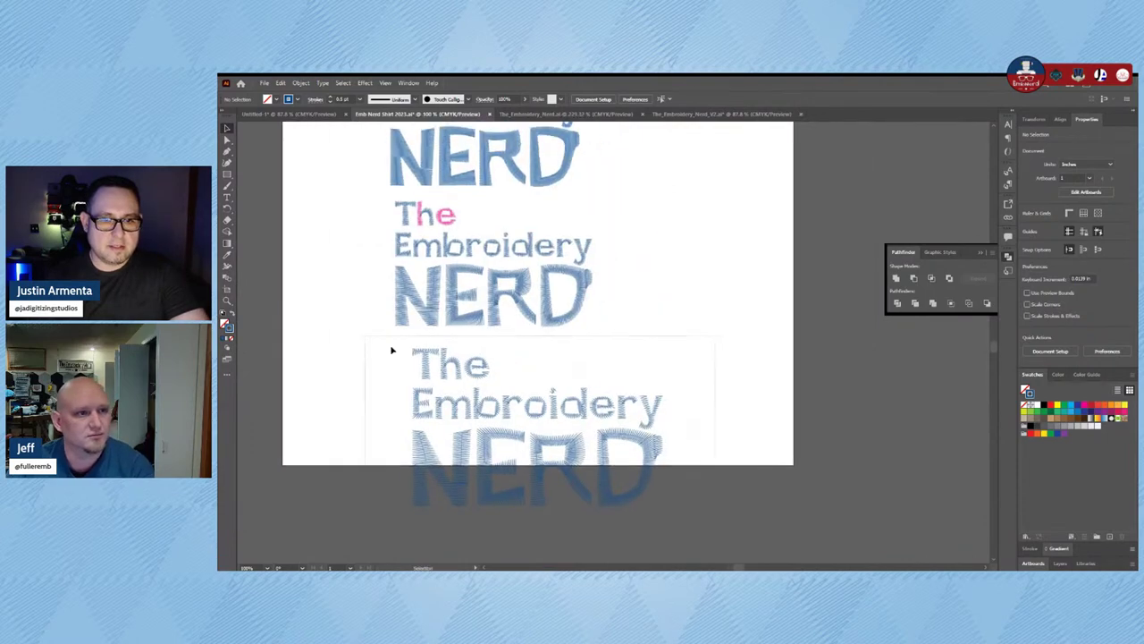
pyautogui.moveTo(390, 350); pyautogui.dragTo(767, 275)
pyautogui.moveTo(489, 438); pyautogui.dragTo(694, 265)
pyautogui.click(604, 342)
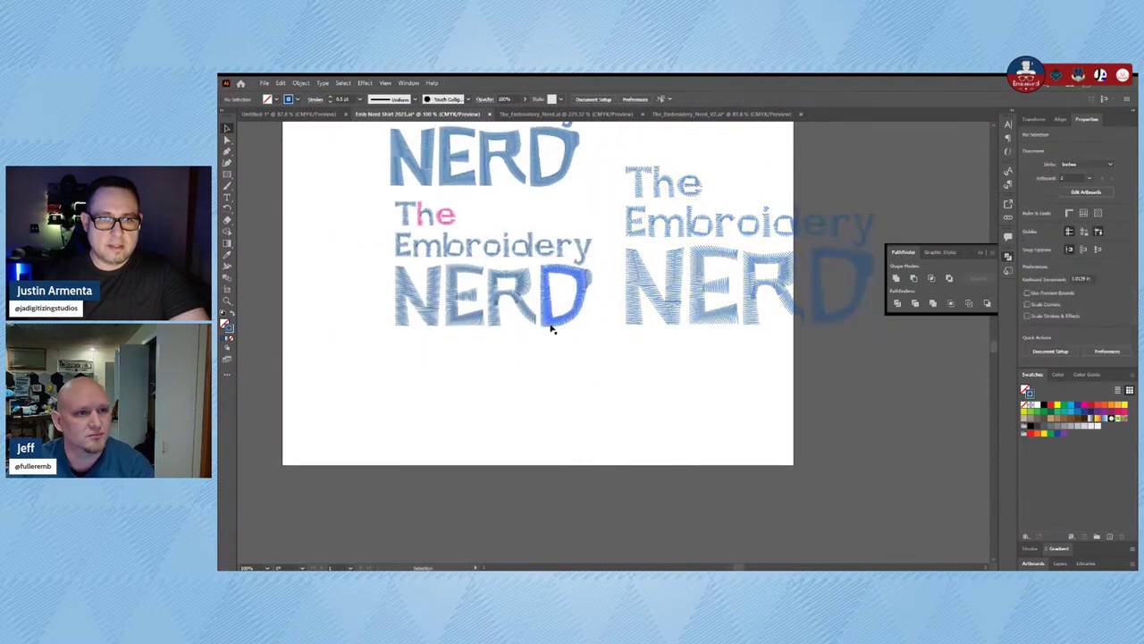
# Step: Compare the stitch spacing of the V2 lettering with that of the neighboring lower lettering up close
pyautogui.press('z')
pyautogui.moveTo(381, 182); pyautogui.dragTo(252, 106)
pyautogui.moveTo(940, 357); pyautogui.dragTo(560, 274)
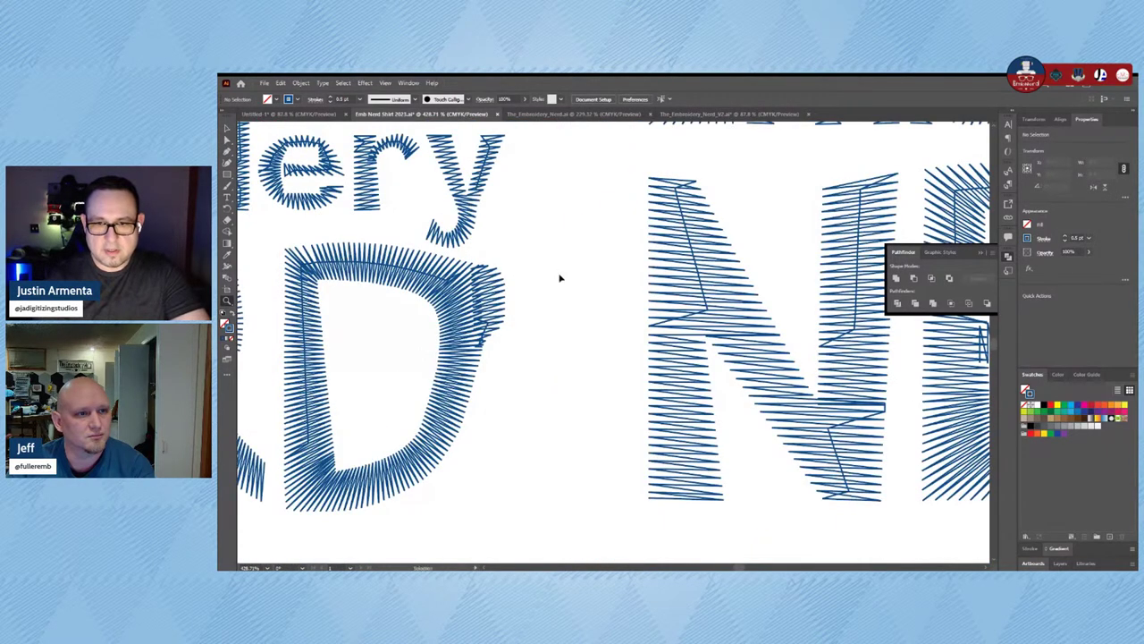
pyautogui.scroll(-5, 560, 278)
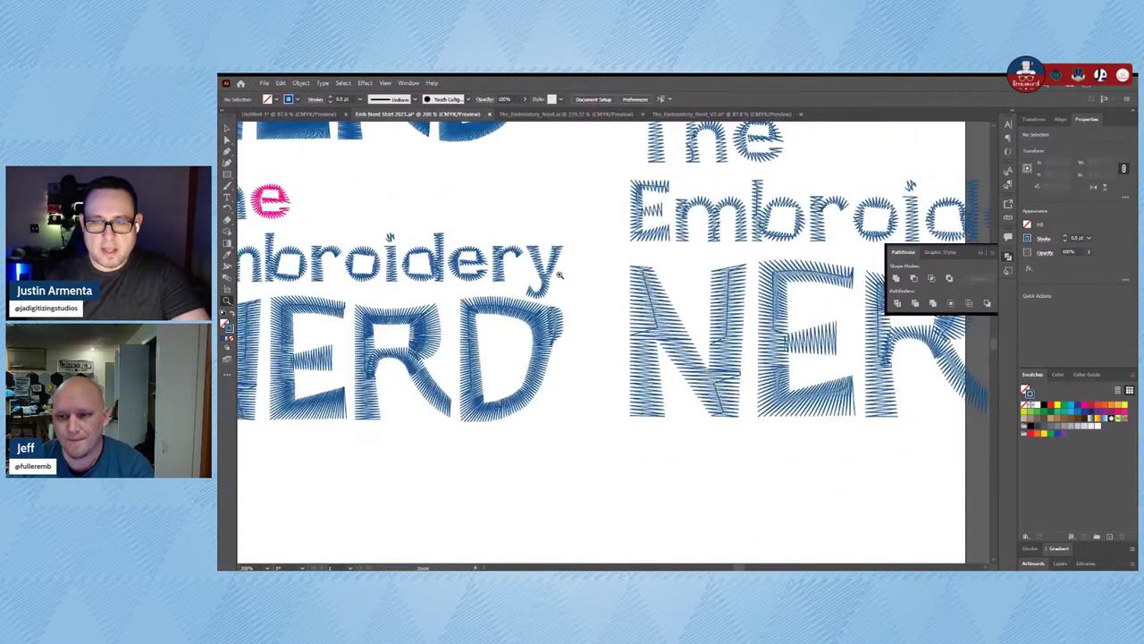
pyautogui.hscroll(3, 694, 275)
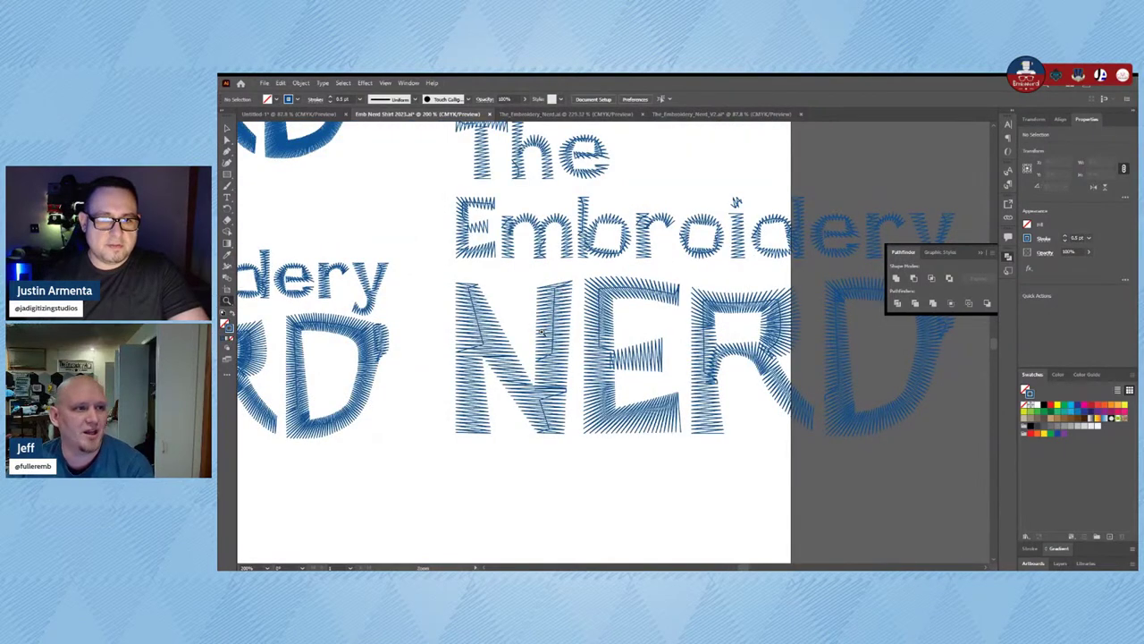
pyautogui.scroll(-3, 572, 313)
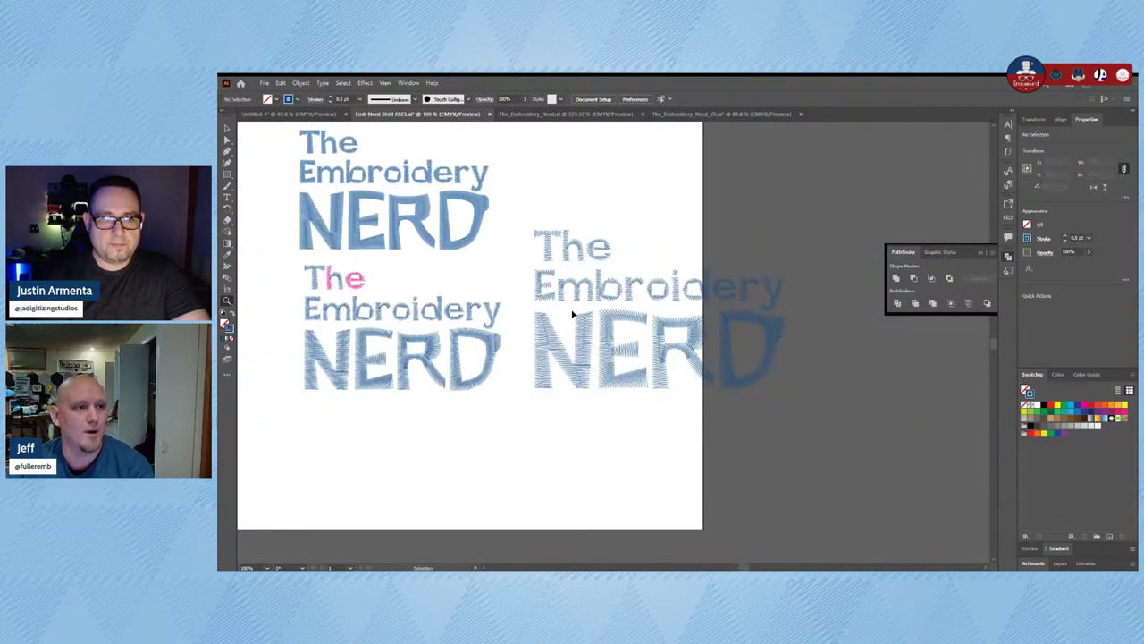
pyautogui.moveTo(572, 314); pyautogui.dragTo(655, 339)
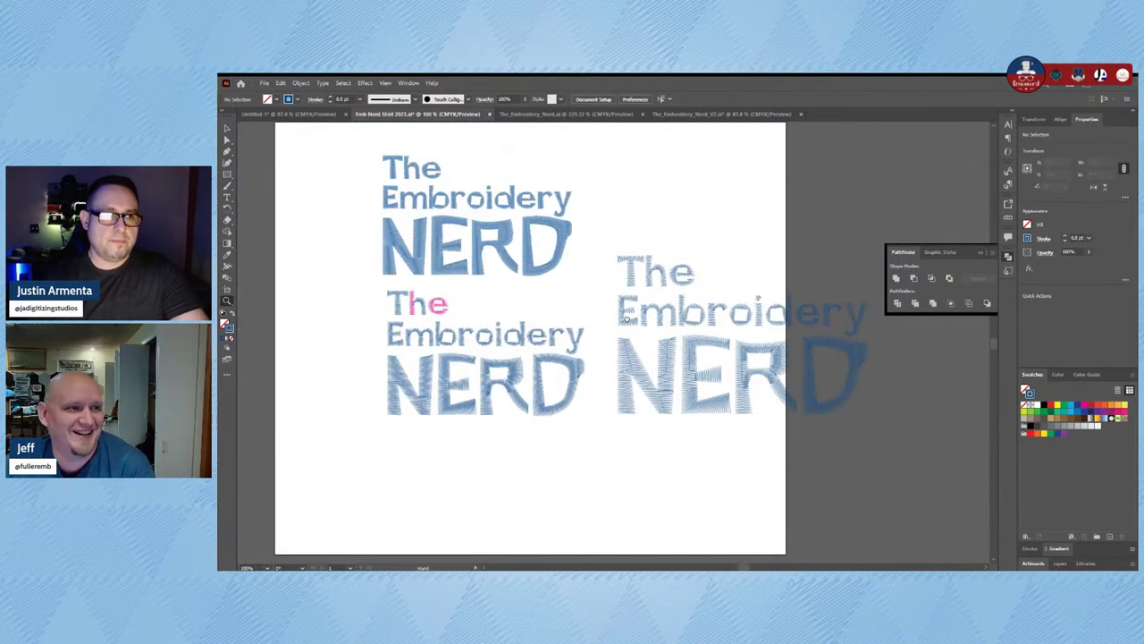
# Step: Examine the dense stitches of the upper lettering up close and compare them with the two more open versions
pyautogui.click(227, 128)
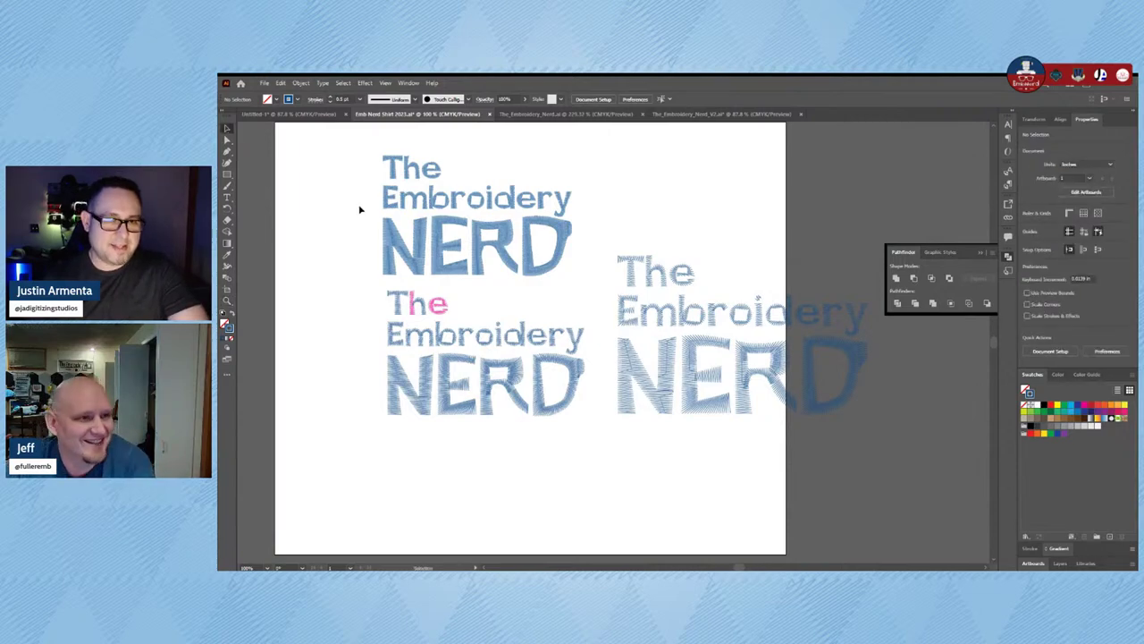
pyautogui.scroll(2, 360, 170)
pyautogui.scroll(1, 358, 188)
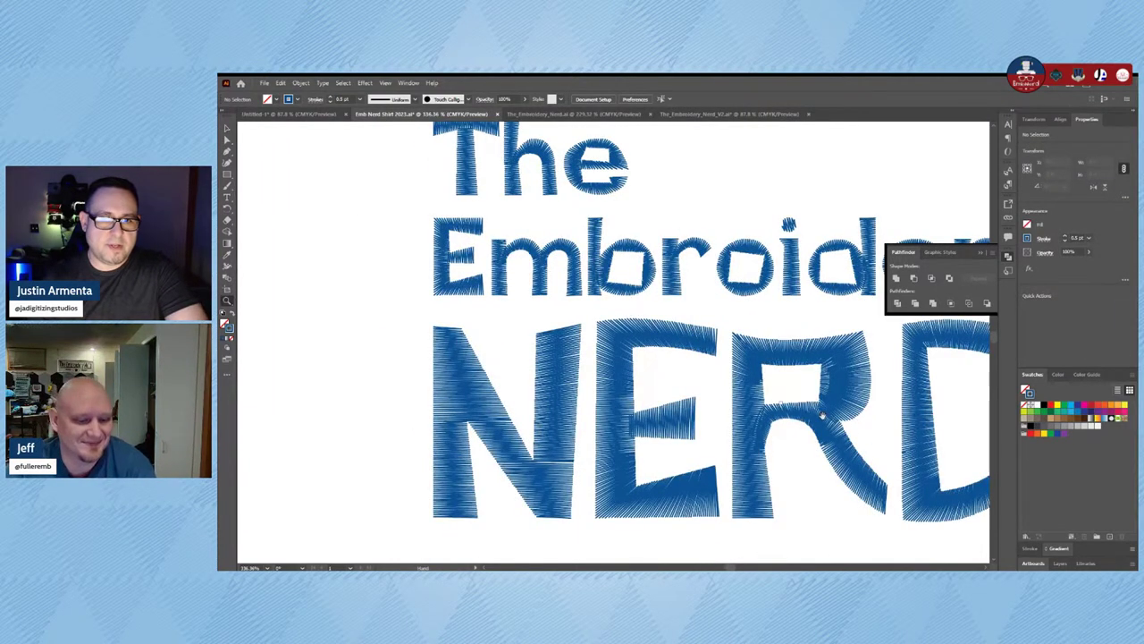
pyautogui.moveTo(823, 415); pyautogui.dragTo(552, 270)
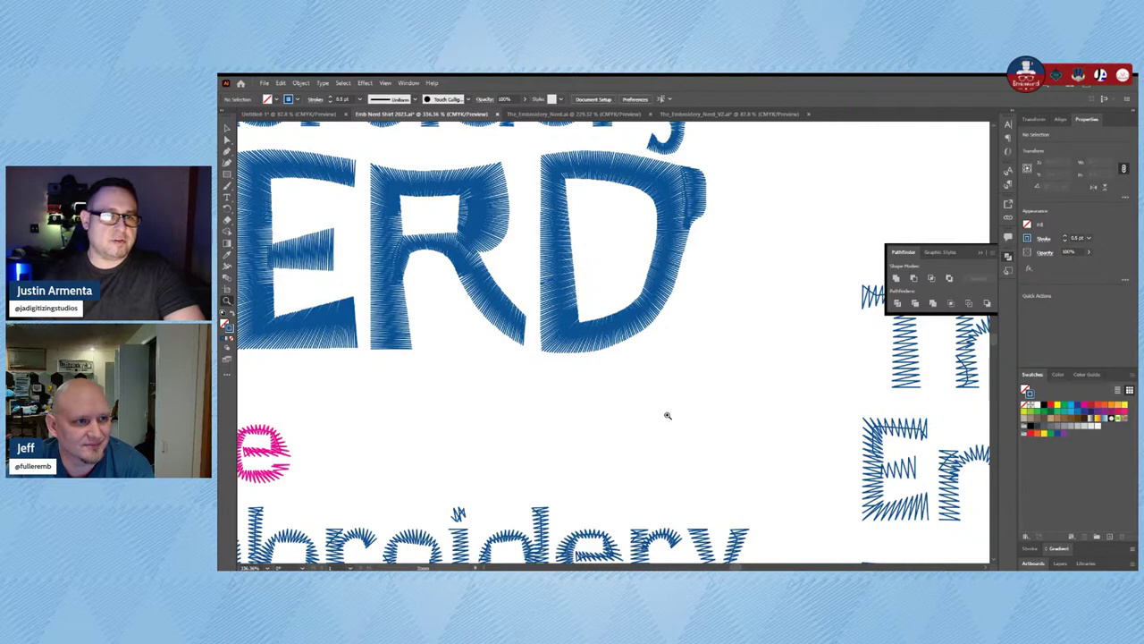
pyautogui.moveTo(602, 323); pyautogui.dragTo(866, 452)
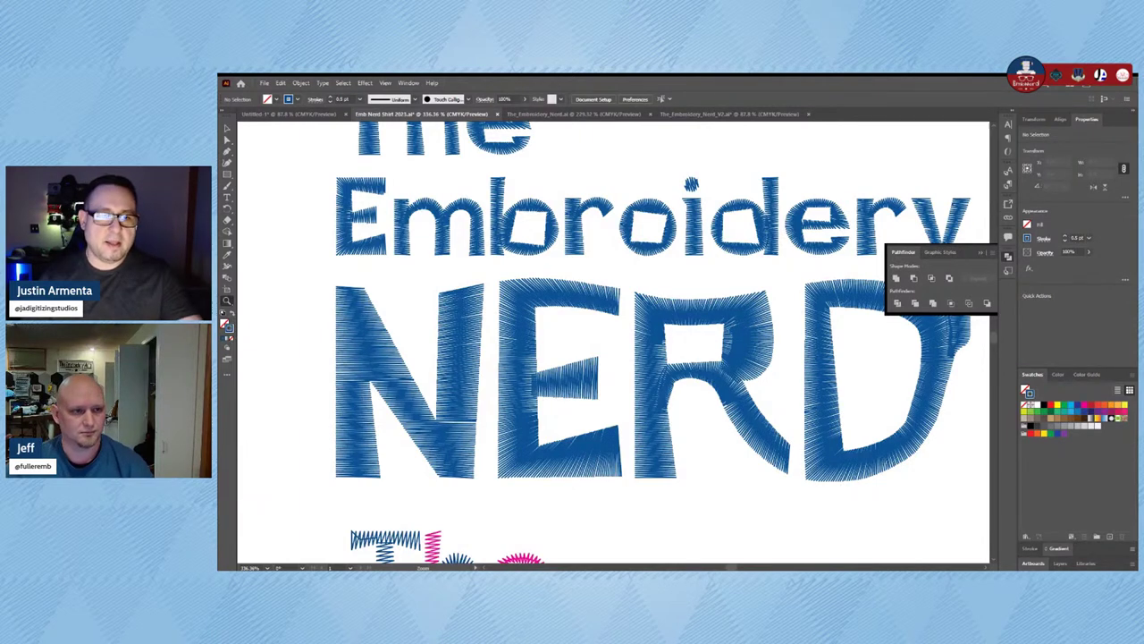
pyautogui.moveTo(672, 543); pyautogui.dragTo(616, 182)
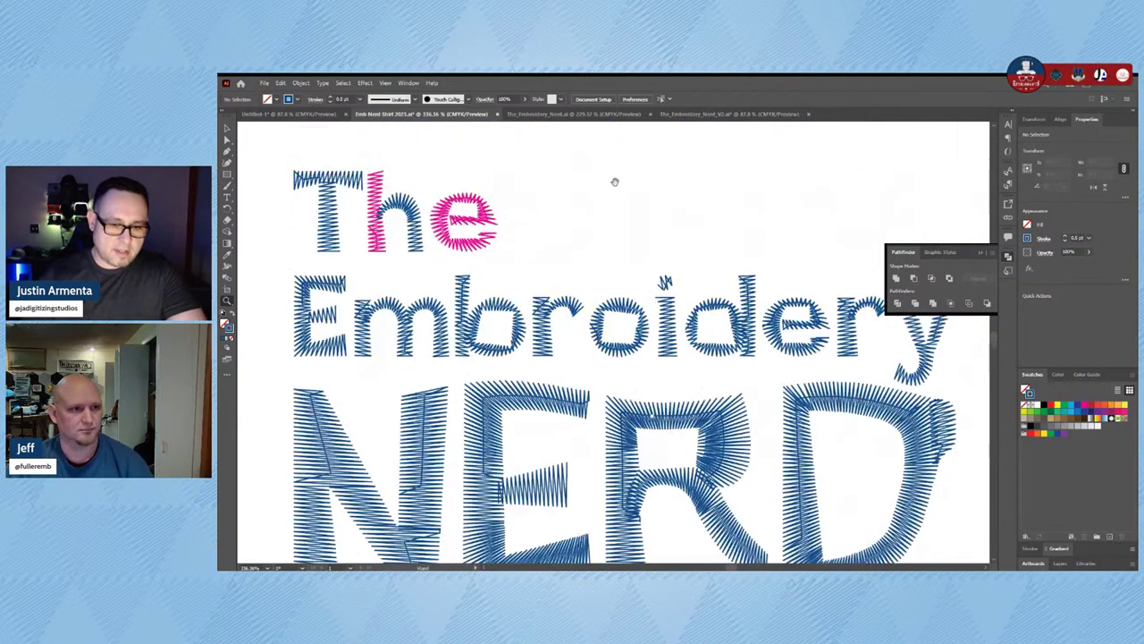
pyautogui.hotkey('ctrl', '-')
pyautogui.hotkey('ctrl', '-')
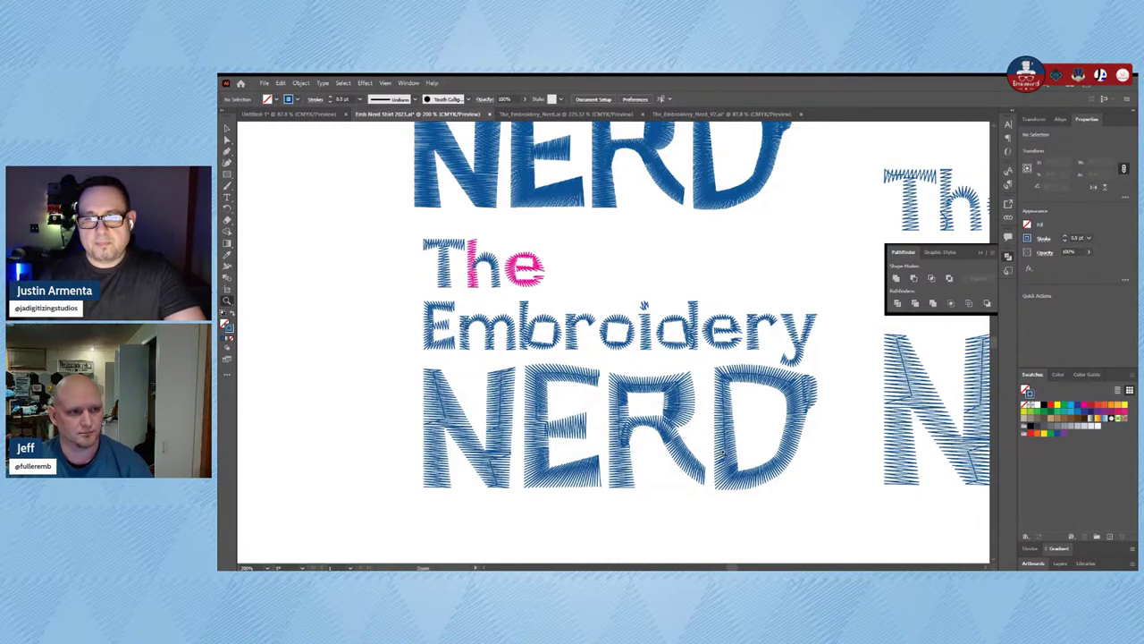
pyautogui.moveTo(723, 453); pyautogui.dragTo(244, 427)
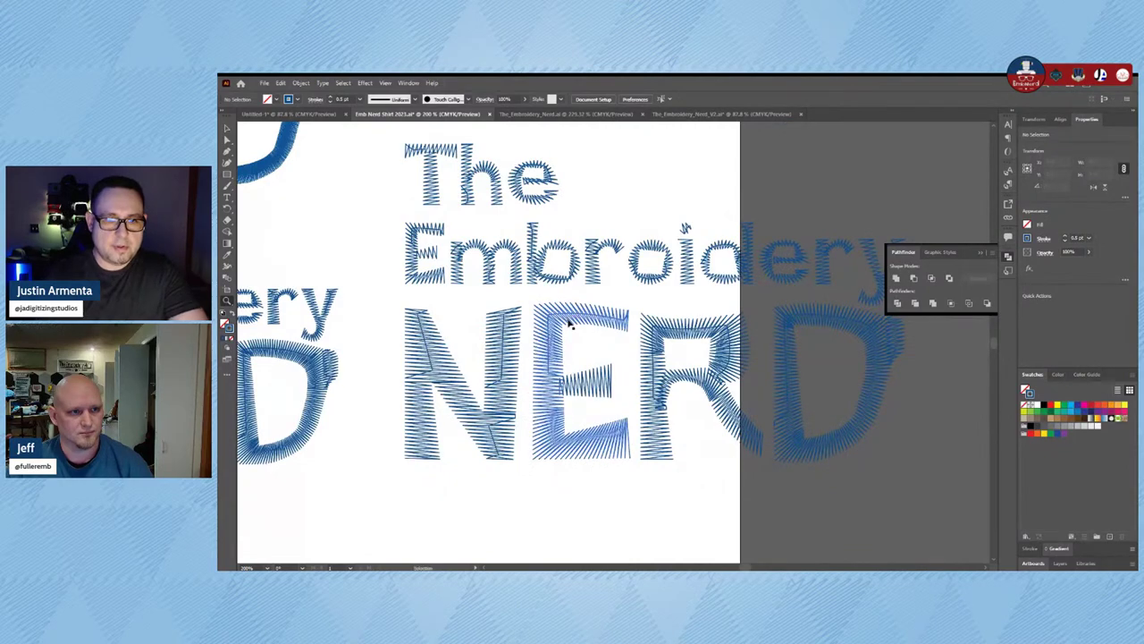
pyautogui.scroll(-3, 567, 317)
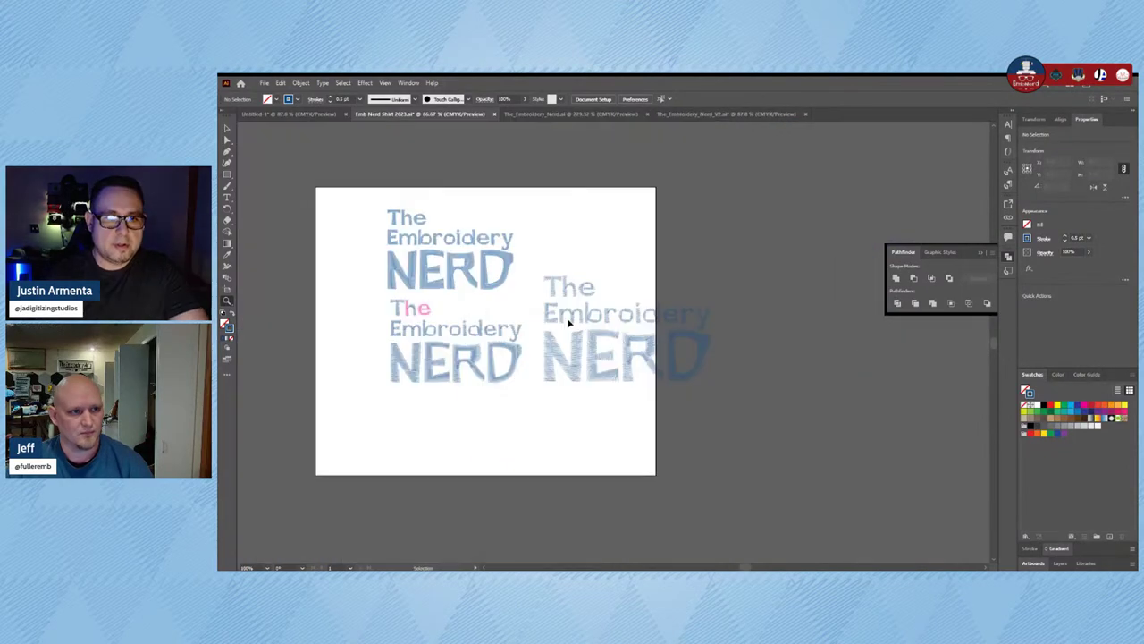
# Step: Move the two older letterings partly off the artboard's left edge and shift the V2 lettering fully onto the artboard
pyautogui.click(226, 130)
pyautogui.moveTo(344, 205); pyautogui.dragTo(474, 380)
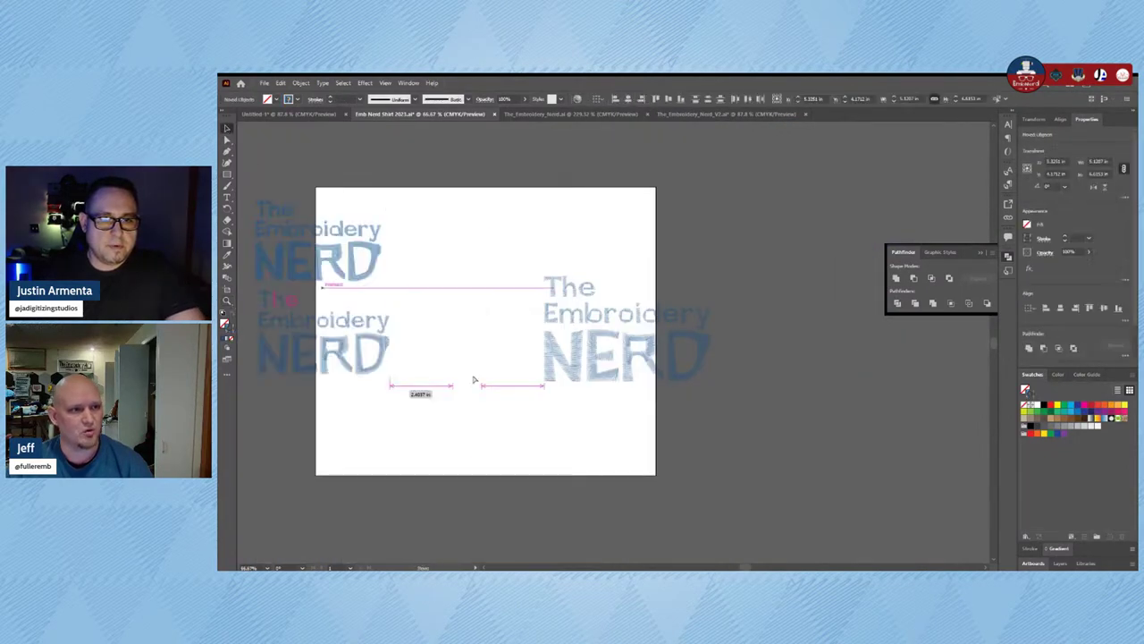
pyautogui.moveTo(475, 247); pyautogui.dragTo(775, 435)
pyautogui.moveTo(631, 357); pyautogui.dragTo(526, 342)
# Step: Set the stroke weight of all stitch paths in the V2 lettering to 1 pt
pyautogui.press('z')
pyautogui.moveTo(425, 255); pyautogui.dragTo(513, 255)
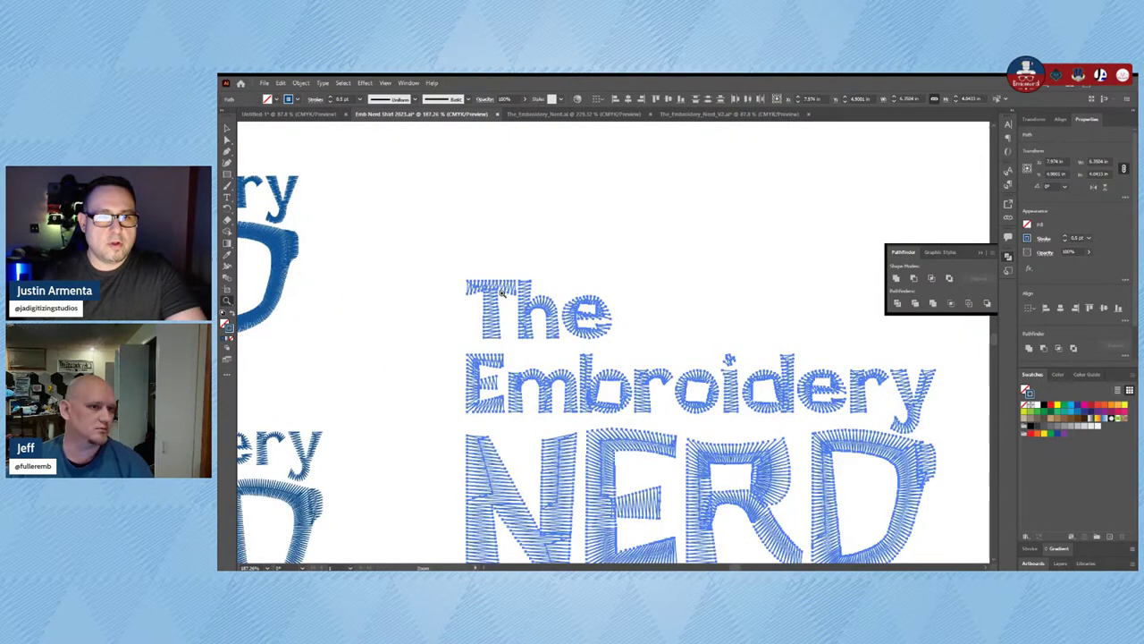
pyautogui.moveTo(513, 351); pyautogui.dragTo(409, 216)
pyautogui.click(287, 185)
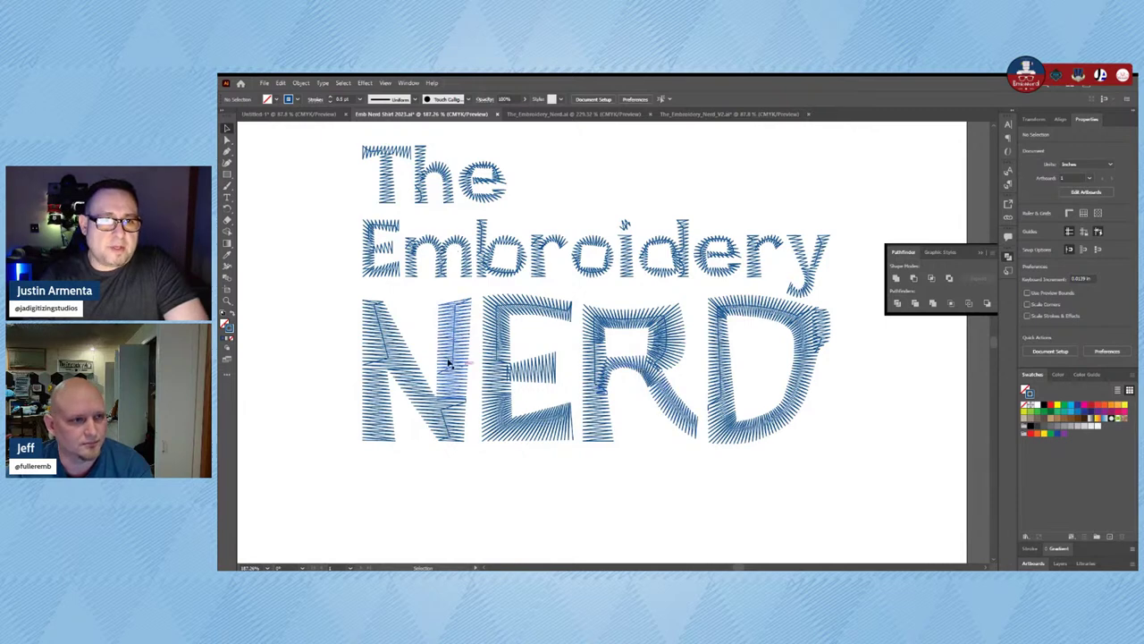
pyautogui.moveTo(334, 156); pyautogui.dragTo(623, 322)
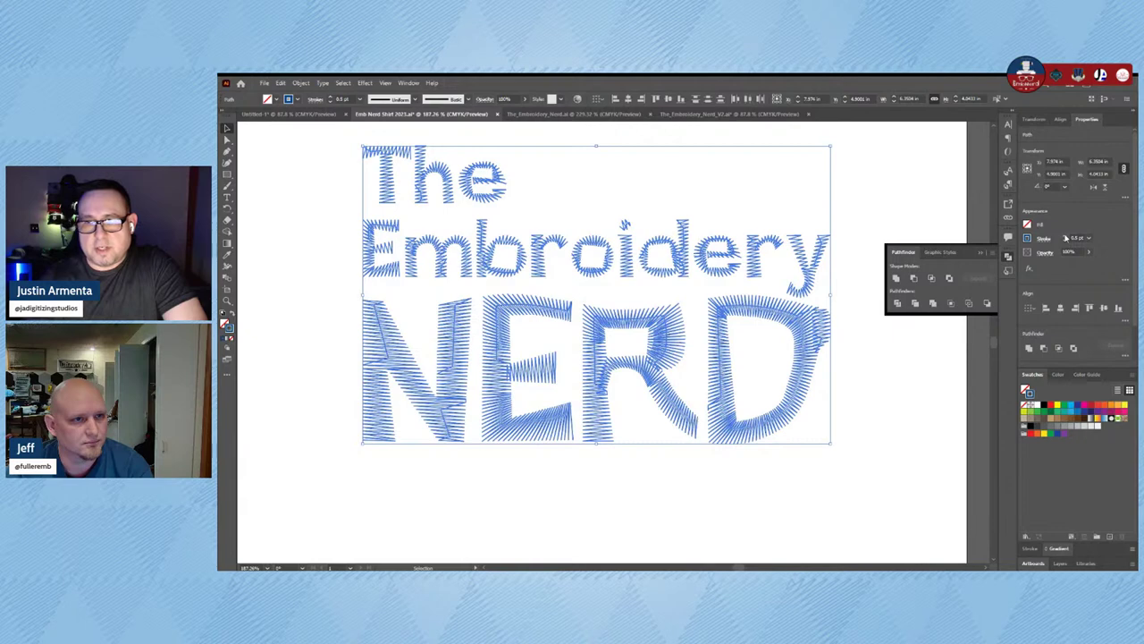
pyautogui.click(903, 386)
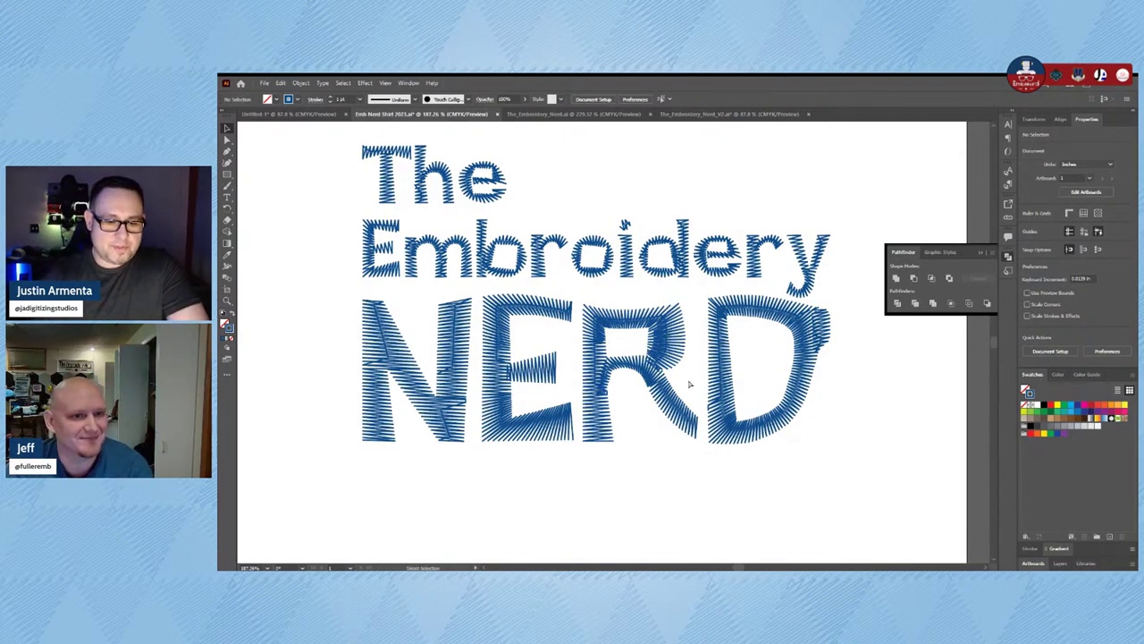
pyautogui.hotkey('ctrl', '-')
pyautogui.hotkey('ctrl', '-')
pyautogui.hotkey('ctrl', '-')
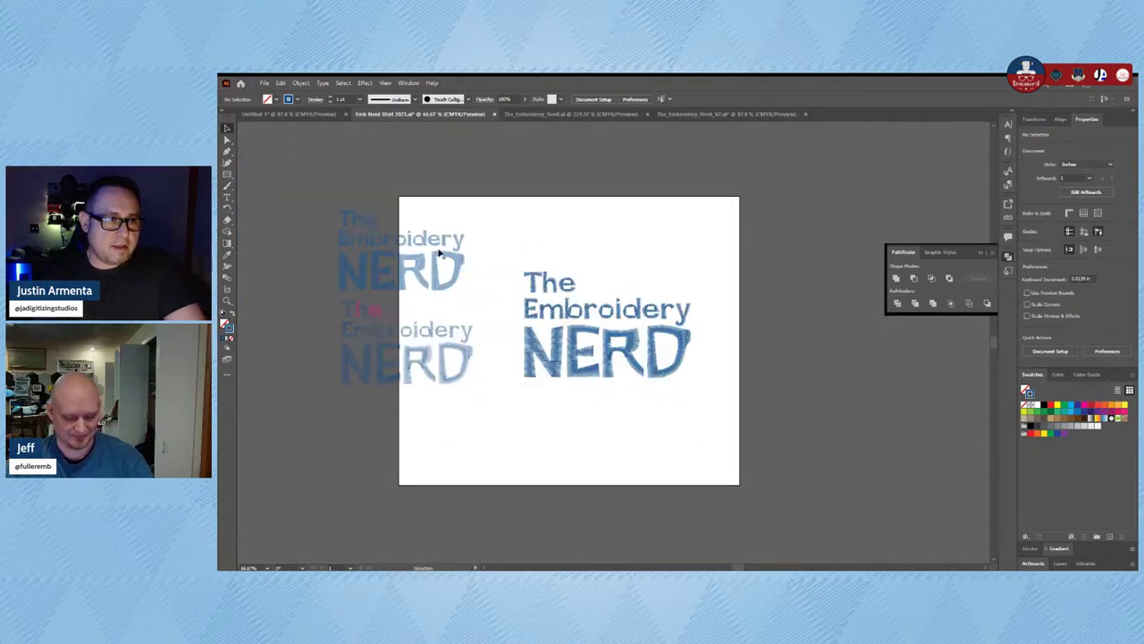
# Step: Delete the two older letterings and move the remaining V2 lettering toward the middle of the artboard
pyautogui.click(390, 279)
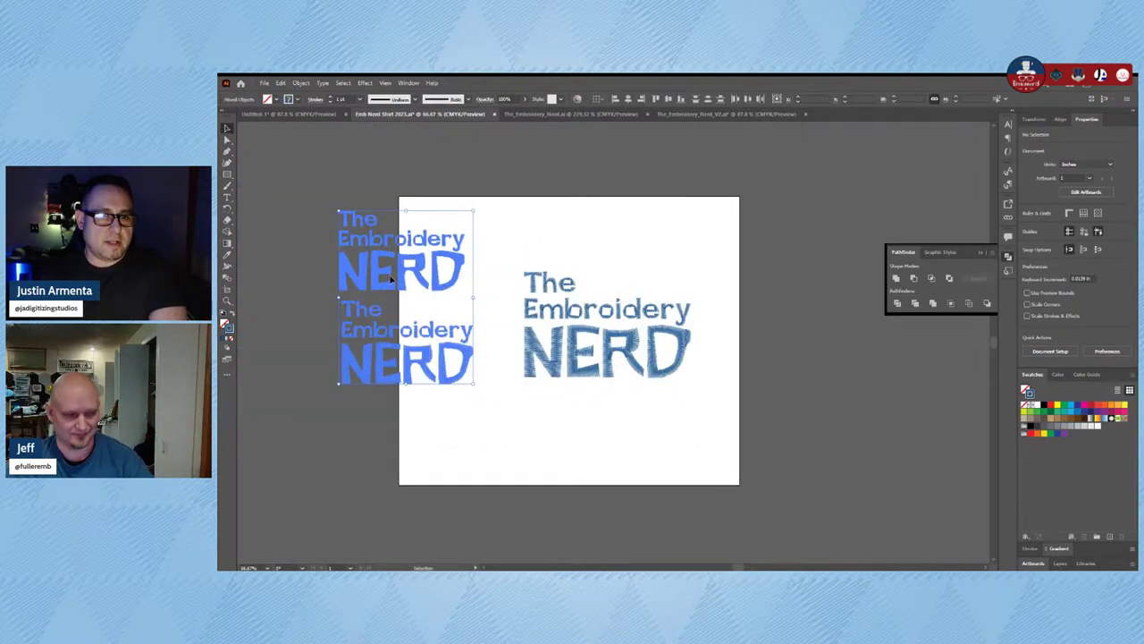
pyautogui.press('Delete')
pyautogui.moveTo(391, 280); pyautogui.dragTo(779, 460)
pyautogui.moveTo(642, 362); pyautogui.dragTo(585, 384)
# Step: Scale the V2 lettering proportionally to a width of 10 in and deselect it
pyautogui.click(910, 98)
pyautogui.write('10')
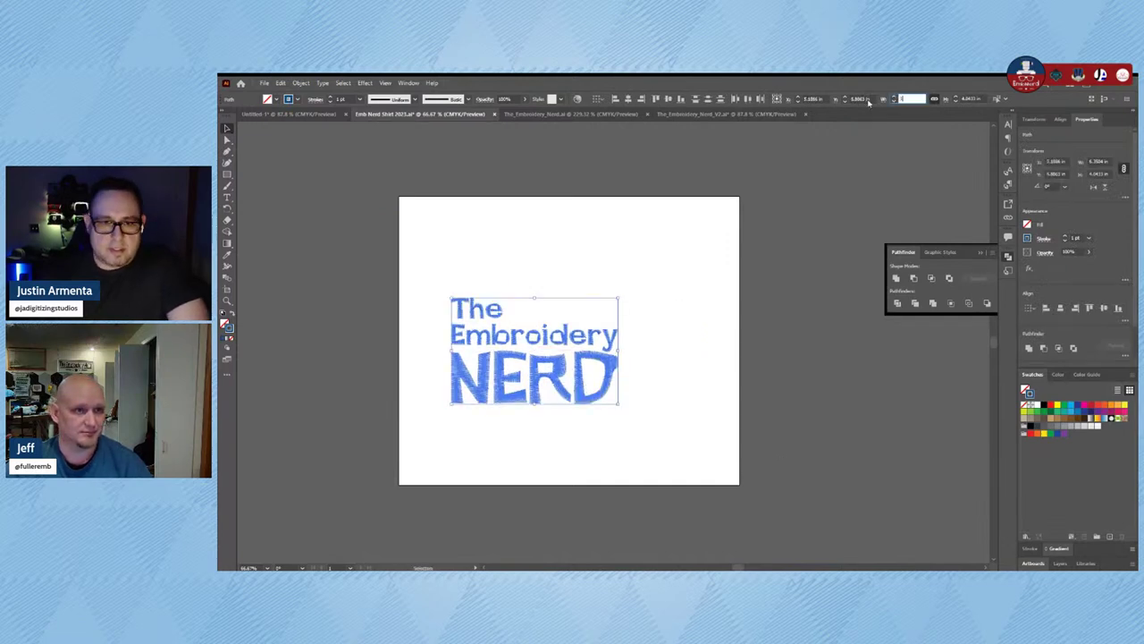
pyautogui.press('Return')
pyautogui.click(819, 363)
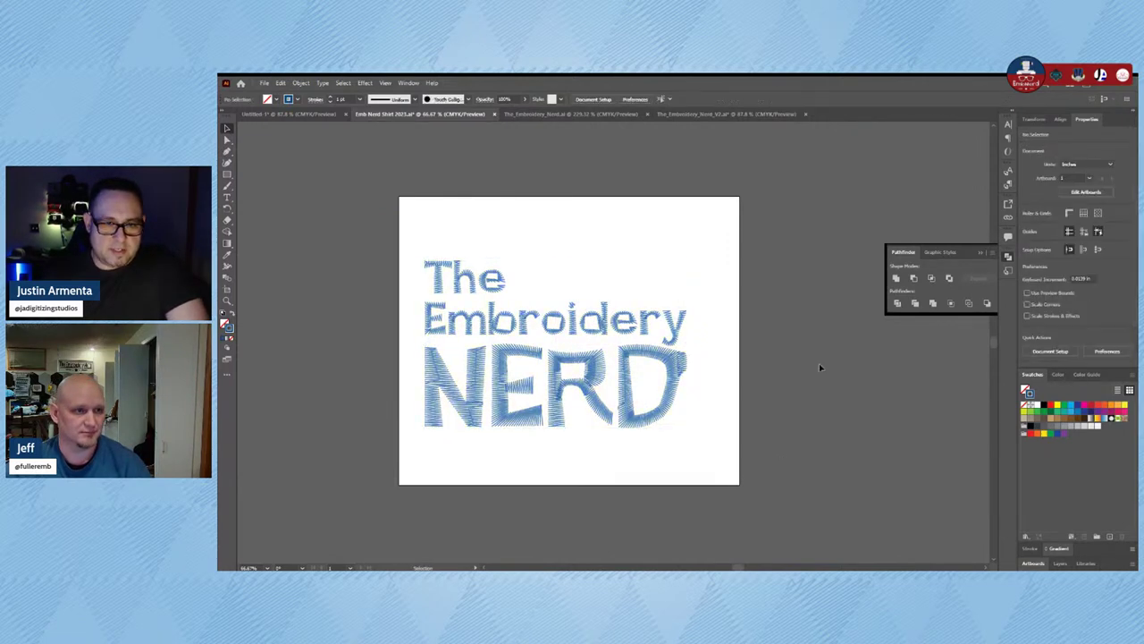
# Step: Examine the open zigzag stitches of the enlarged lettering up close across all three lines
pyautogui.moveTo(394, 252); pyautogui.dragTo(431, 278)
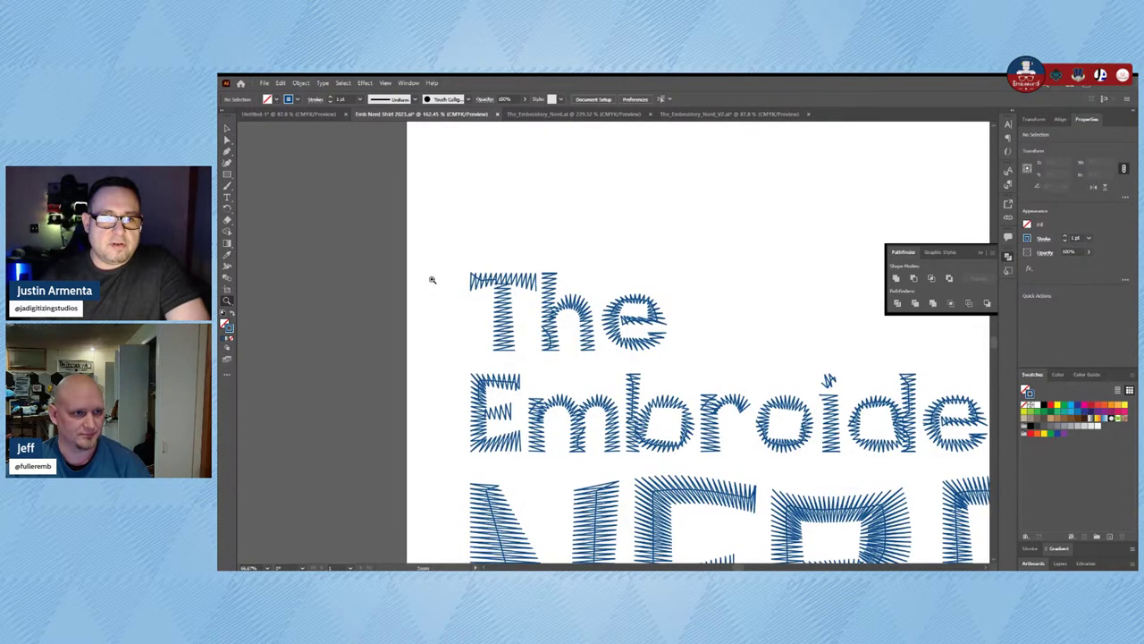
pyautogui.moveTo(762, 389); pyautogui.dragTo(579, 254)
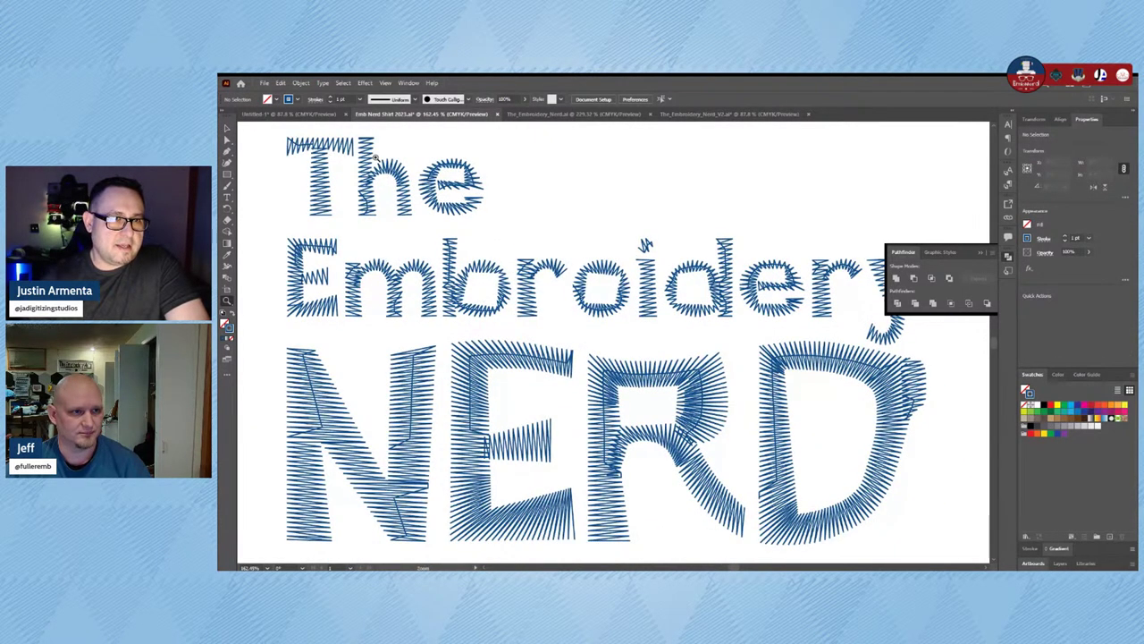
pyautogui.press('v')
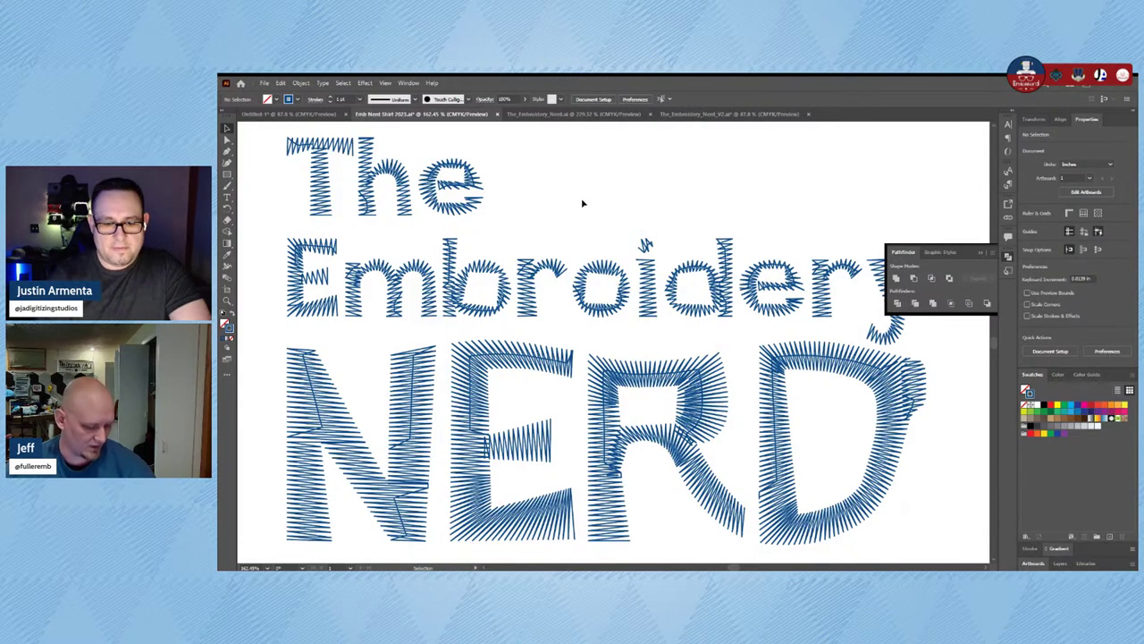
pyautogui.hotkey('ctrl', '-')
pyautogui.hotkey('ctrl', '-')
pyautogui.hotkey('ctrl', '-')
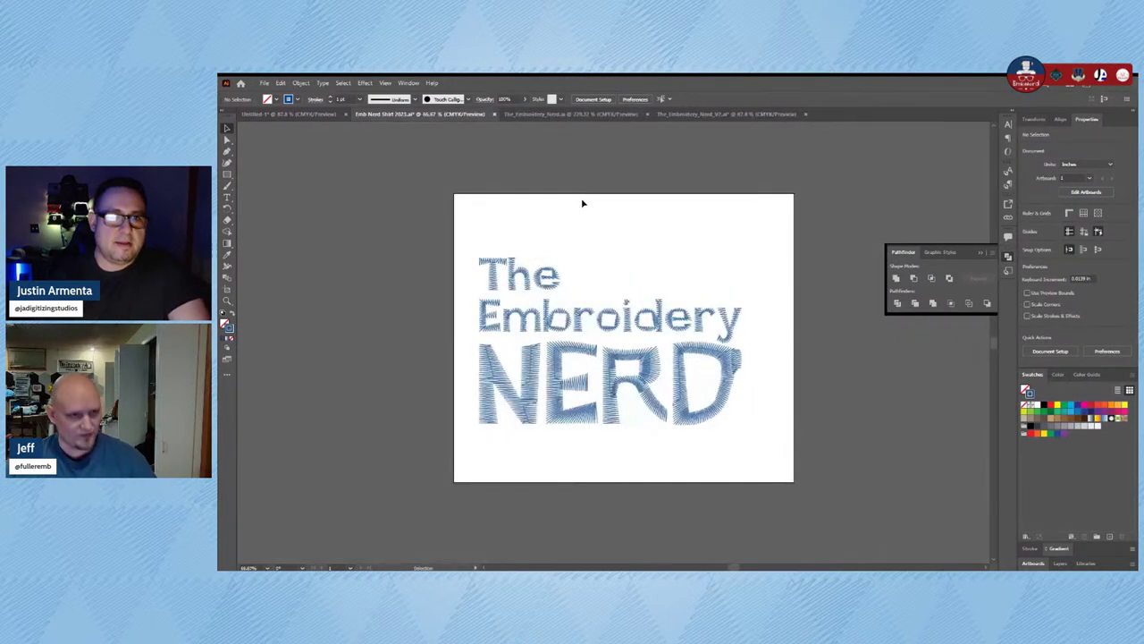
# Step: Copy the star character with glasses from the untitled document into the shirt document and place it above "Embroidery", beside "The"
pyautogui.click(535, 116)
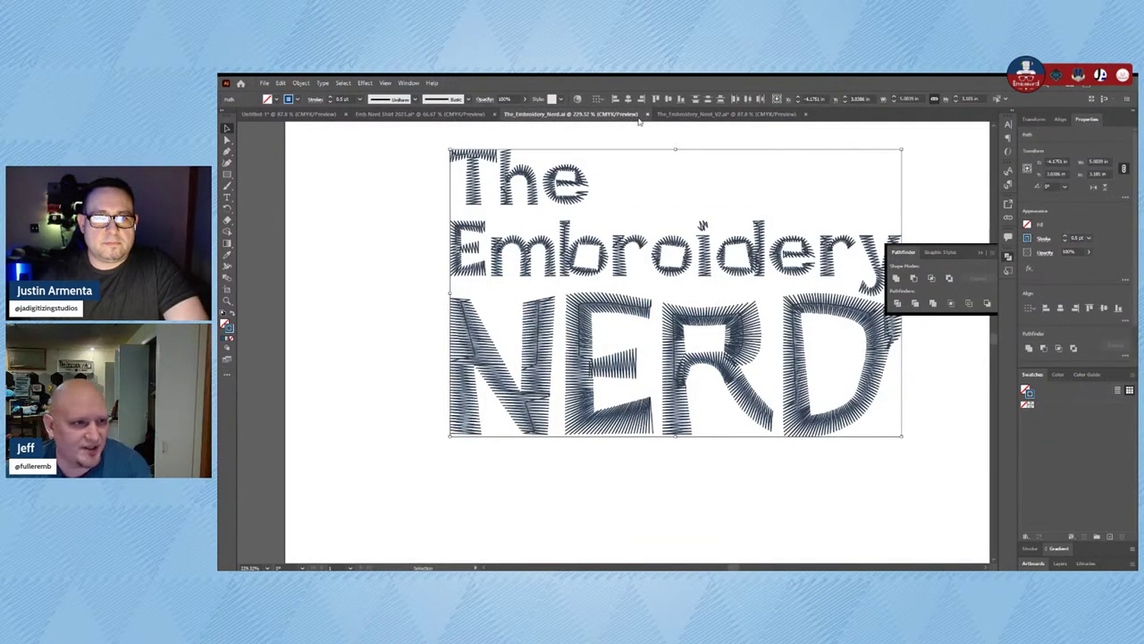
pyautogui.click(295, 115)
pyautogui.moveTo(515, 256); pyautogui.dragTo(672, 344)
pyautogui.click(654, 292)
pyautogui.click(438, 114)
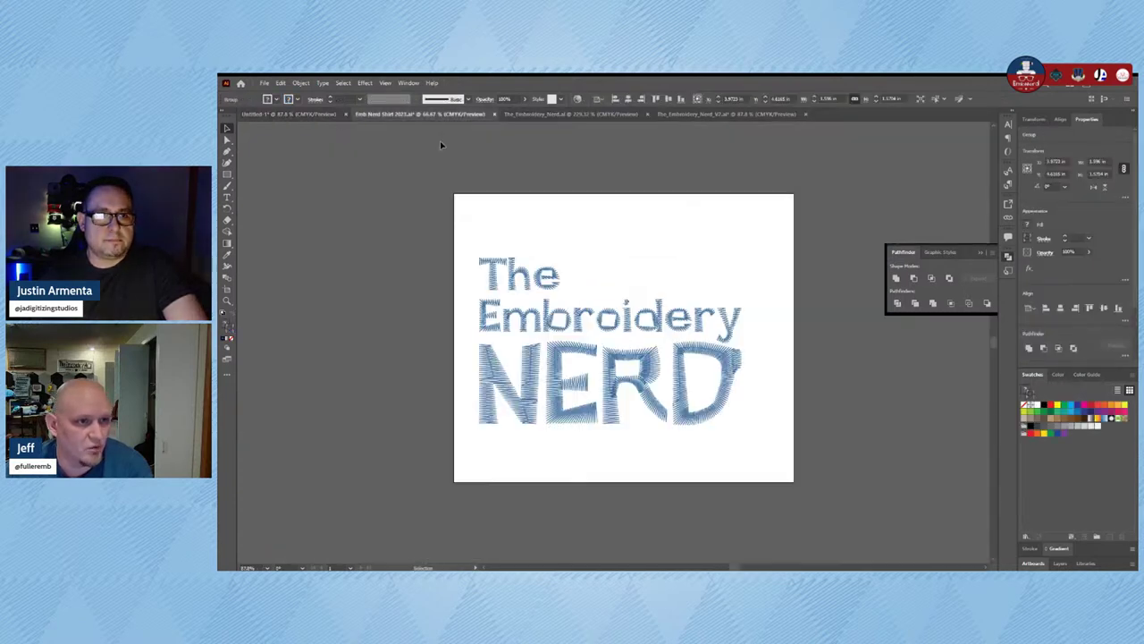
pyautogui.hotkey('ctrl', 'v')
pyautogui.moveTo(629, 351); pyautogui.dragTo(659, 237)
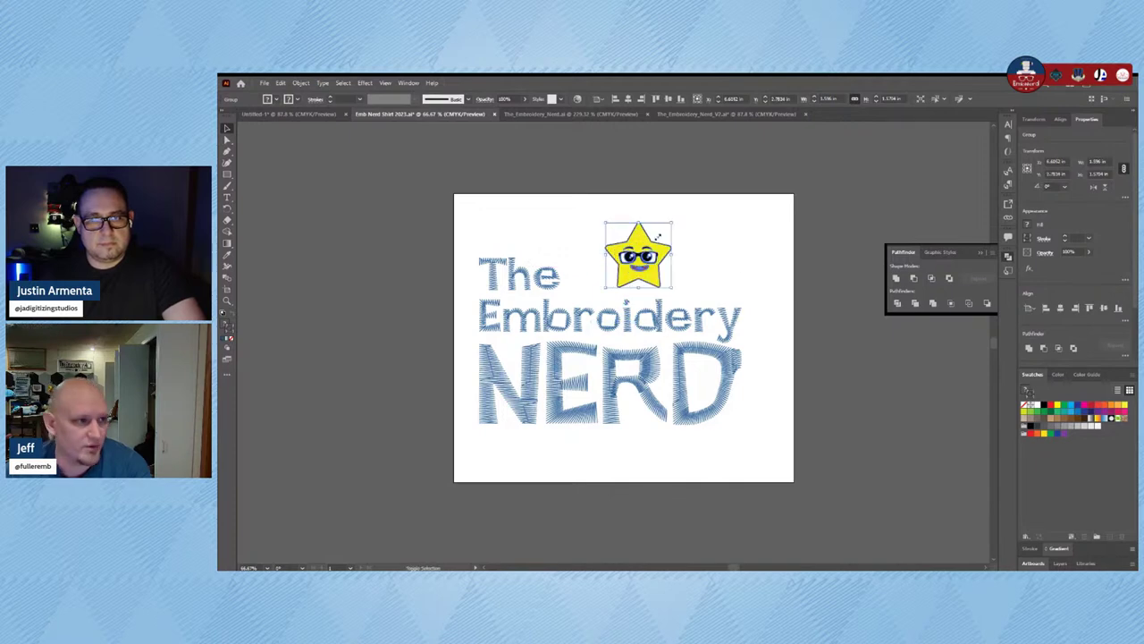
pyautogui.click(743, 266)
pyautogui.hotkey('ctrl', '=')
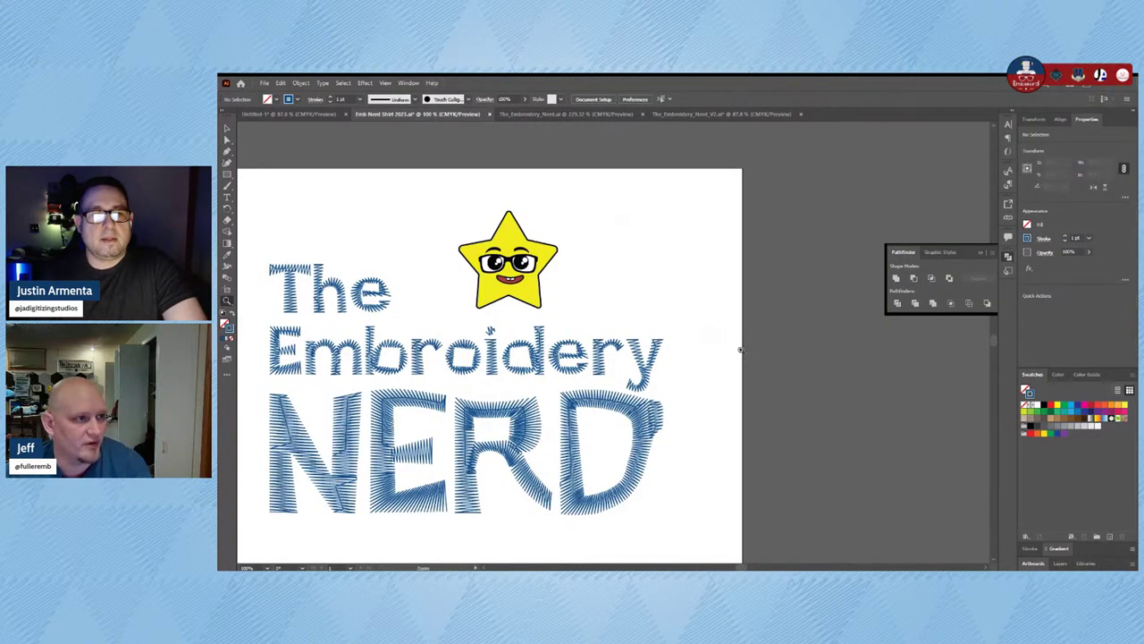
pyautogui.moveTo(711, 356); pyautogui.dragTo(792, 327)
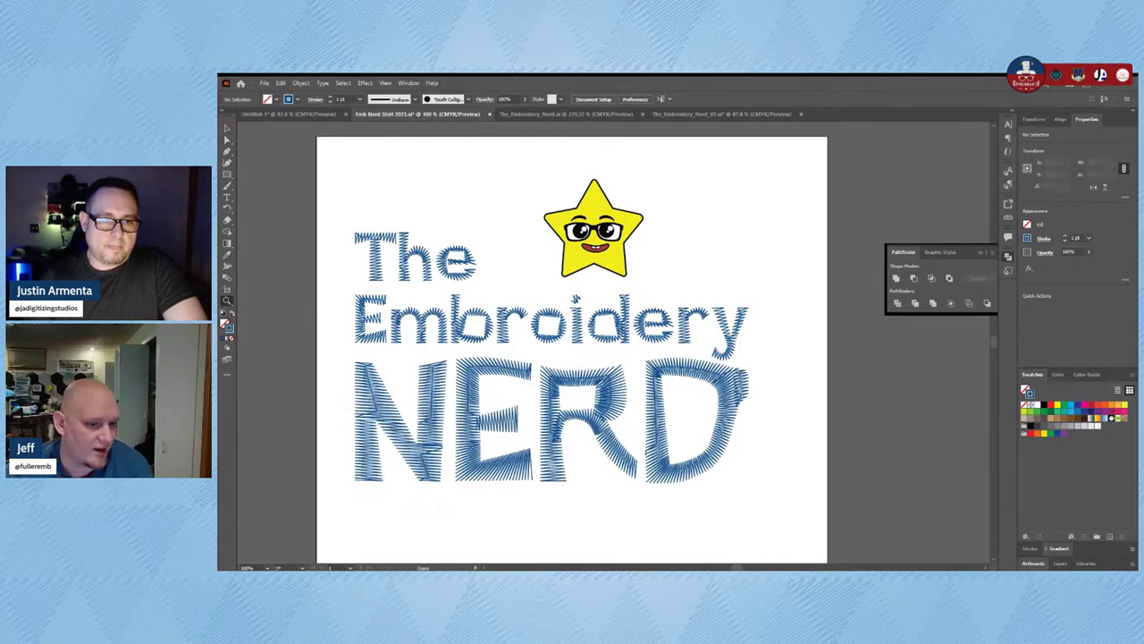